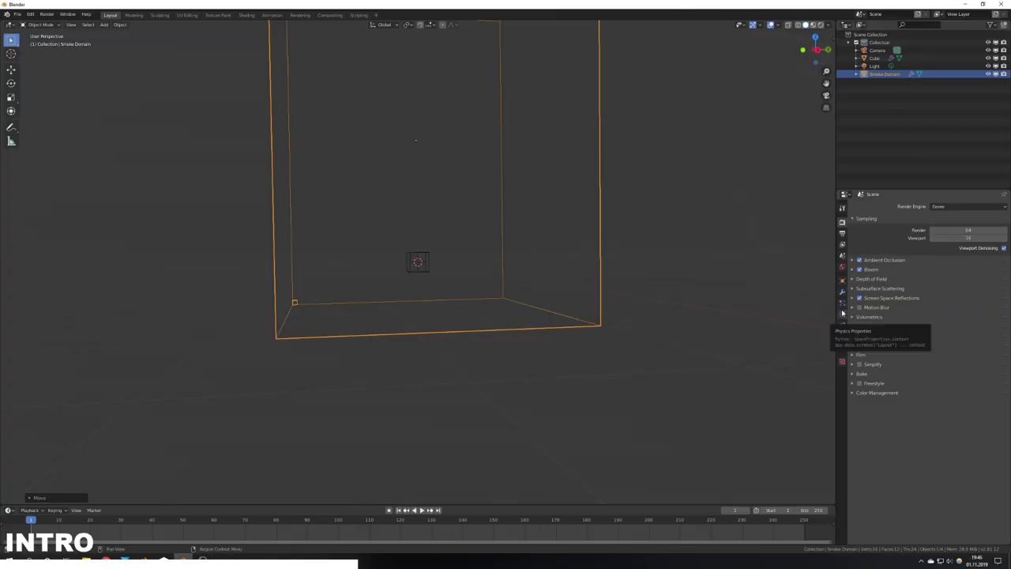
# Switch the smoke domain's cache type from Modular to Replay.
pyautogui.click(842, 313)
pyautogui.scroll(-3, 942, 474)
pyautogui.click(942, 479)
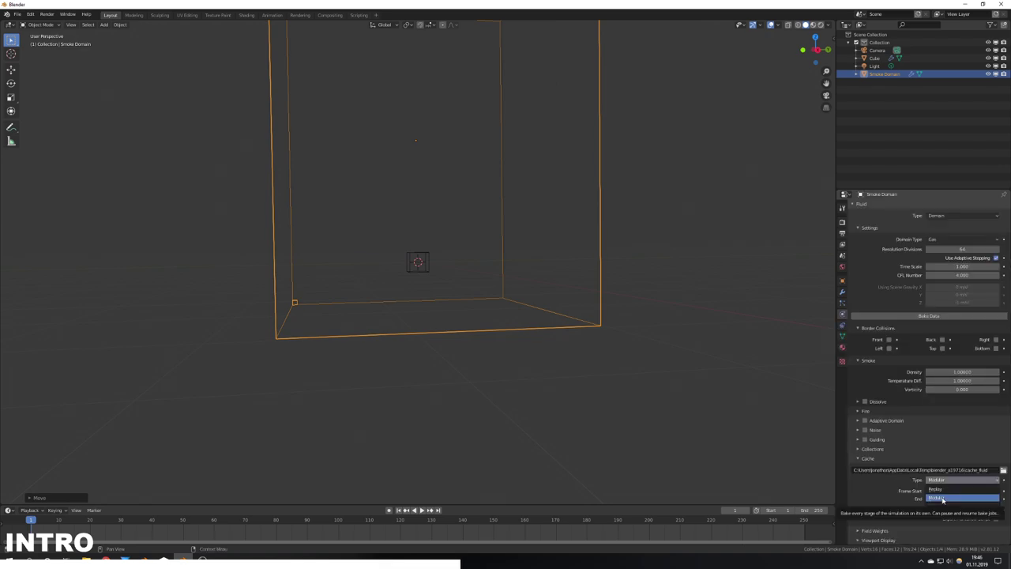
pyautogui.click(939, 490)
# Play the smoke simulation and stop it at frame 23.
pyautogui.moveTo(679, 347); pyautogui.dragTo(636, 345, button='middle')
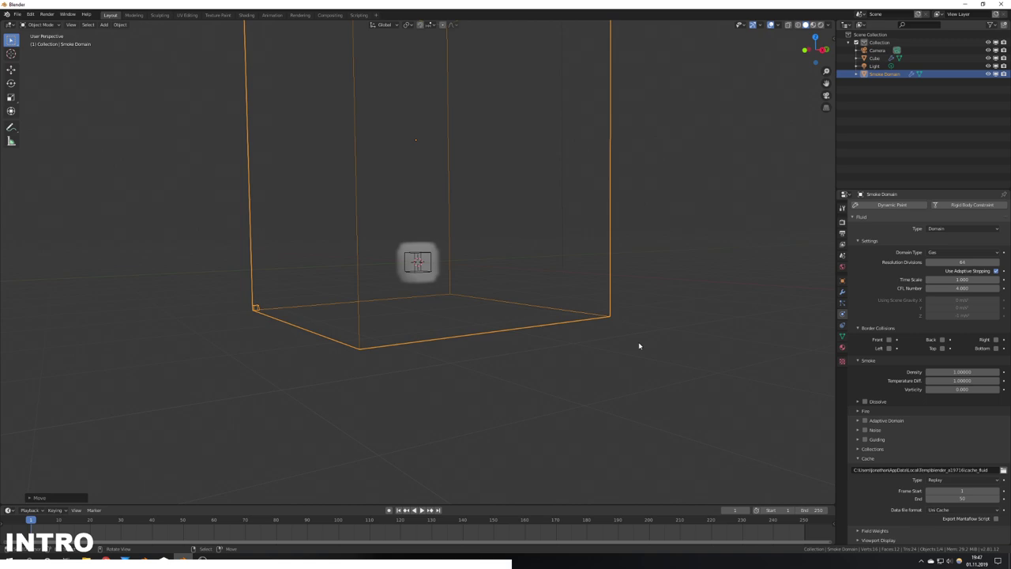
pyautogui.press('space')
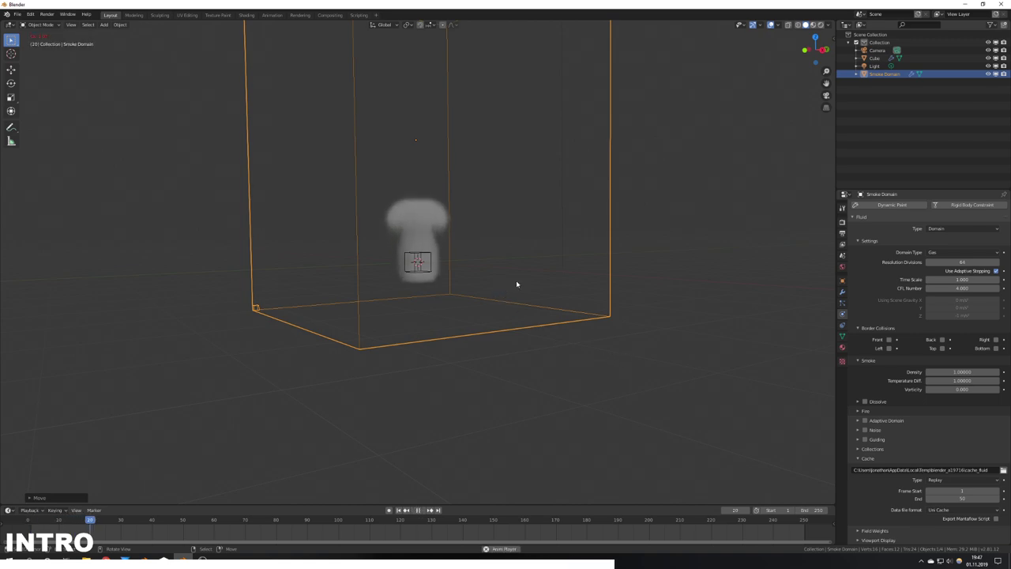
pyautogui.press('space')
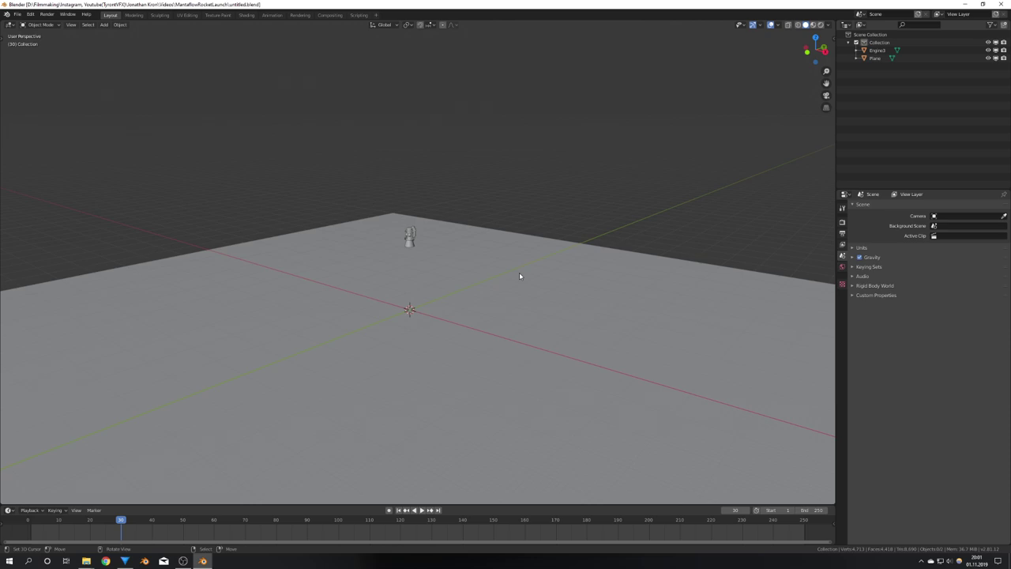
# Frame the Engine3 model and preview the scene in rendered shading.
pyautogui.moveTo(519, 276); pyautogui.dragTo(419, 237, button='middle')
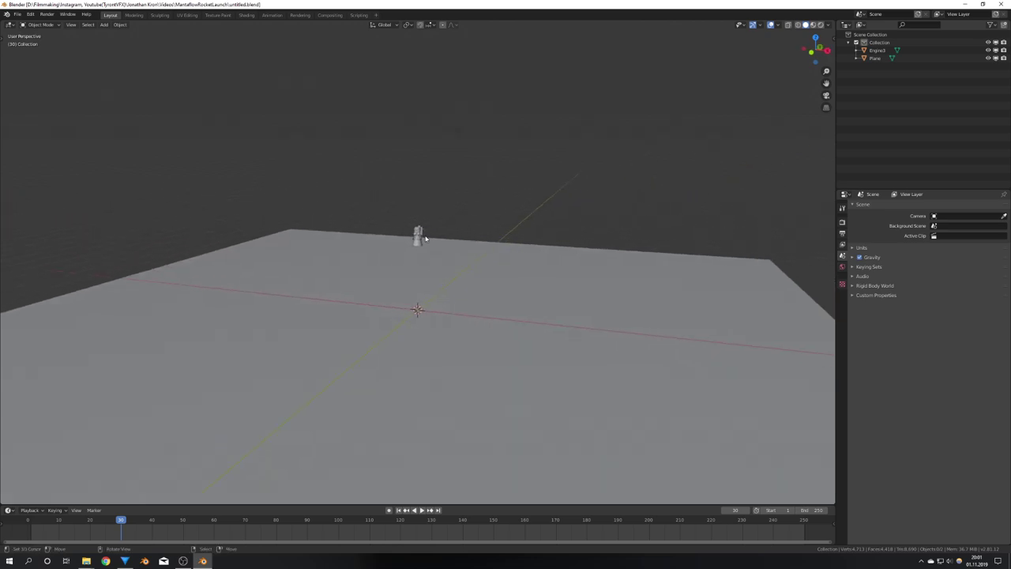
pyautogui.click(419, 237)
pyautogui.press('KP_Decimal')
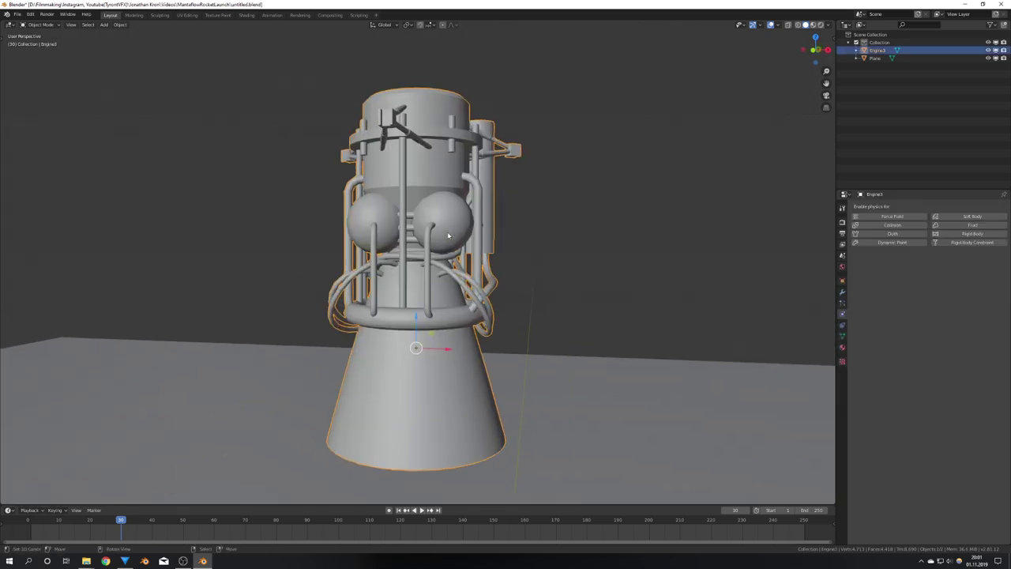
pyautogui.scroll(-5, 447, 237)
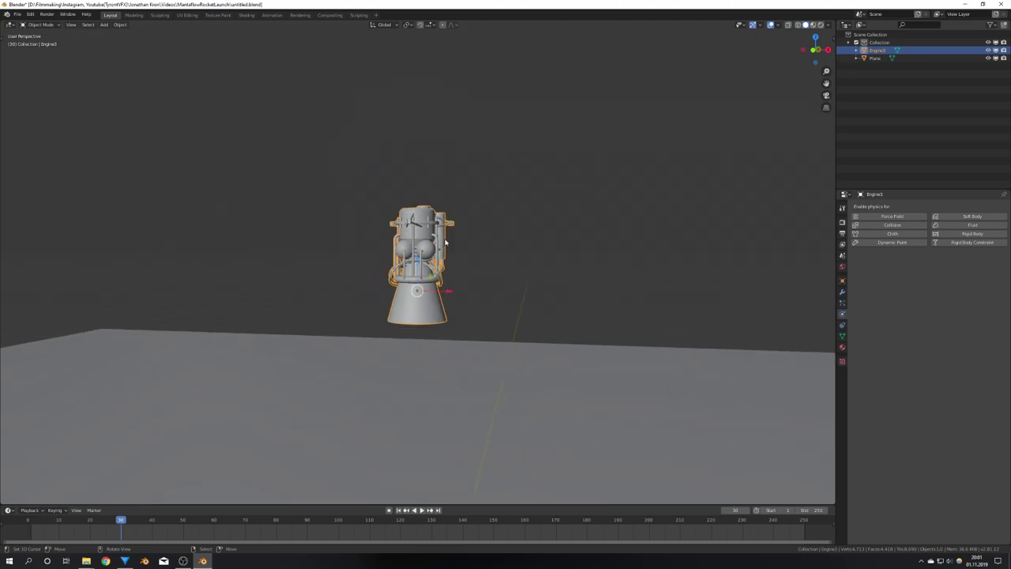
pyautogui.press('z')
pyautogui.click(482, 197)
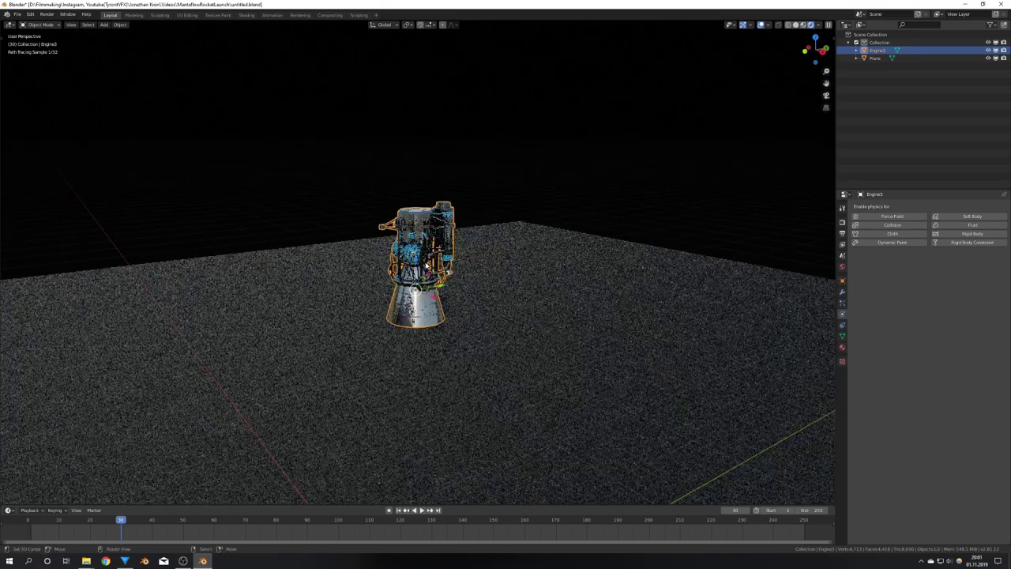
# Deselect the engine and return the viewport to solid shading at a low angle.
pyautogui.hotkey('alt', 'a')
pyautogui.moveTo(523, 292); pyautogui.dragTo(577, 358, button='middle')
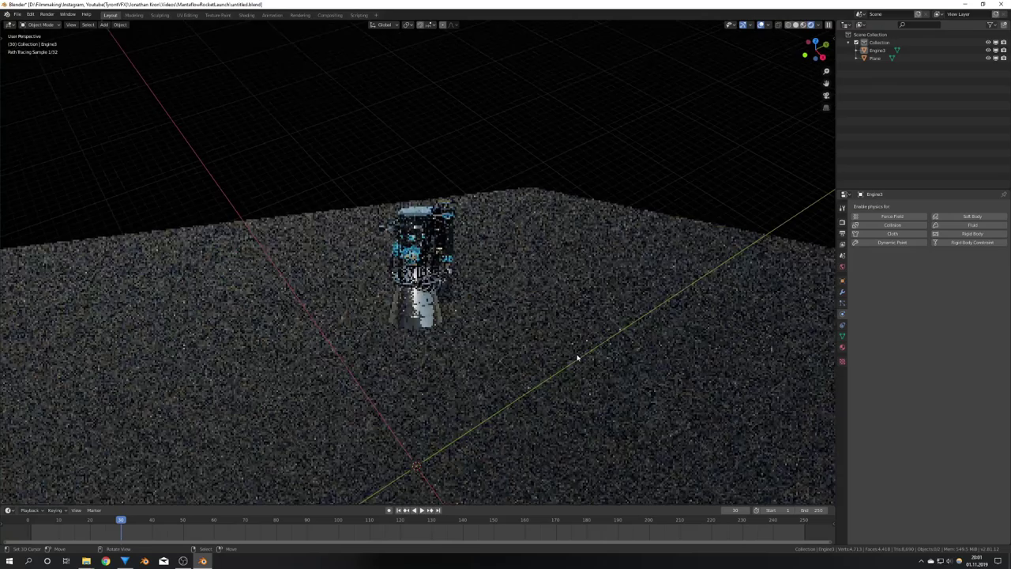
pyautogui.scroll(-4, 573, 355)
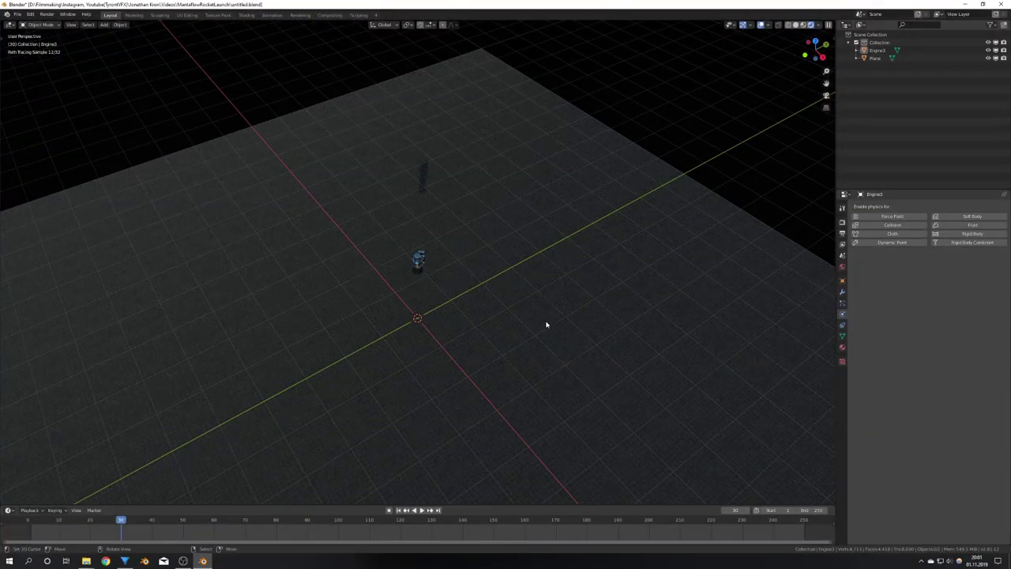
pyautogui.hotkey('shift', 'z')
pyautogui.moveTo(545, 321); pyautogui.dragTo(506, 308, button='middle')
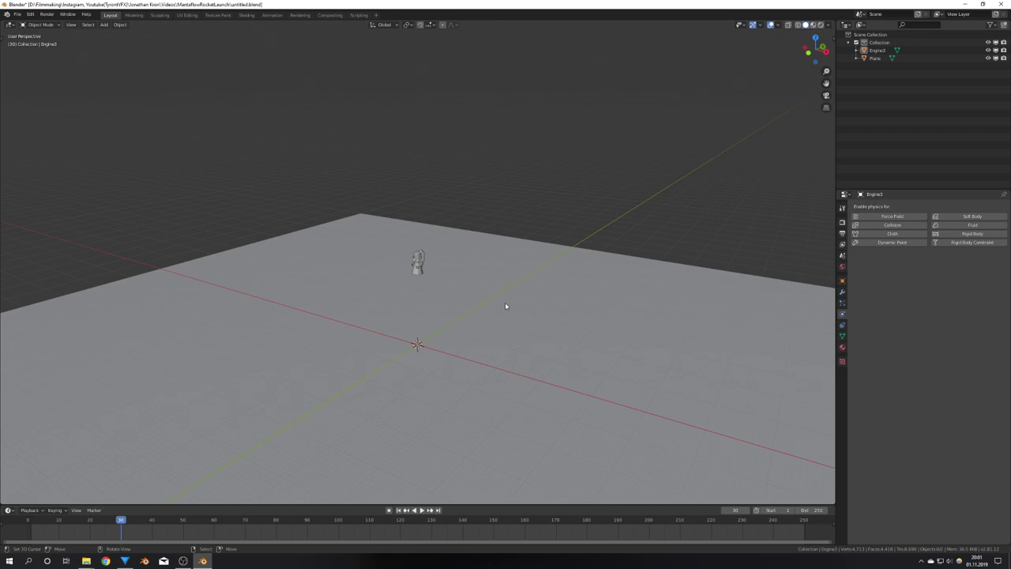
pyautogui.moveTo(510, 320); pyautogui.dragTo(470, 345, button='middle')
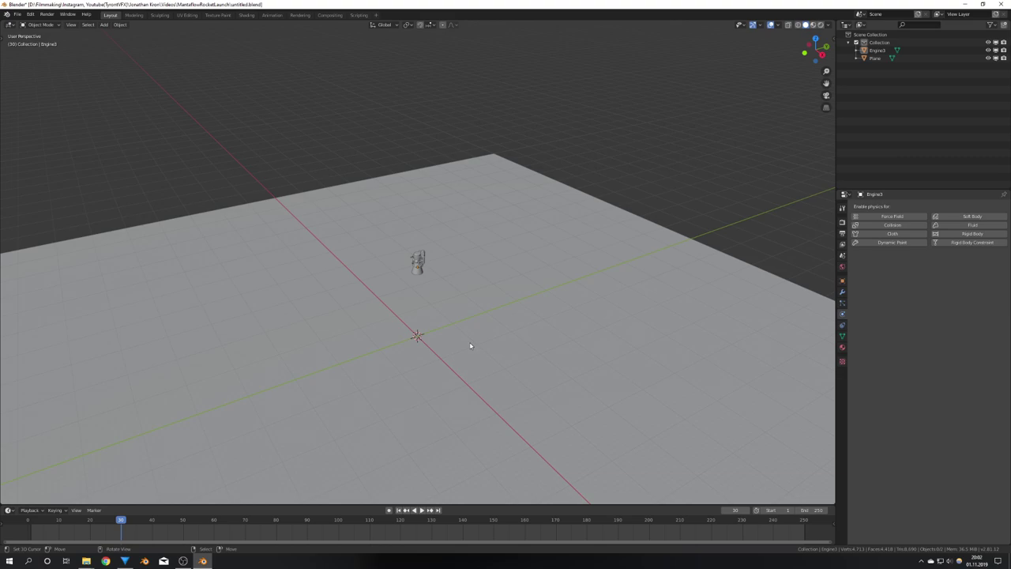
pyautogui.moveTo(473, 342); pyautogui.dragTo(458, 337, button='middle')
# Add a mesh circle and frame it in the view.
pyautogui.hotkey('shift', 'a')
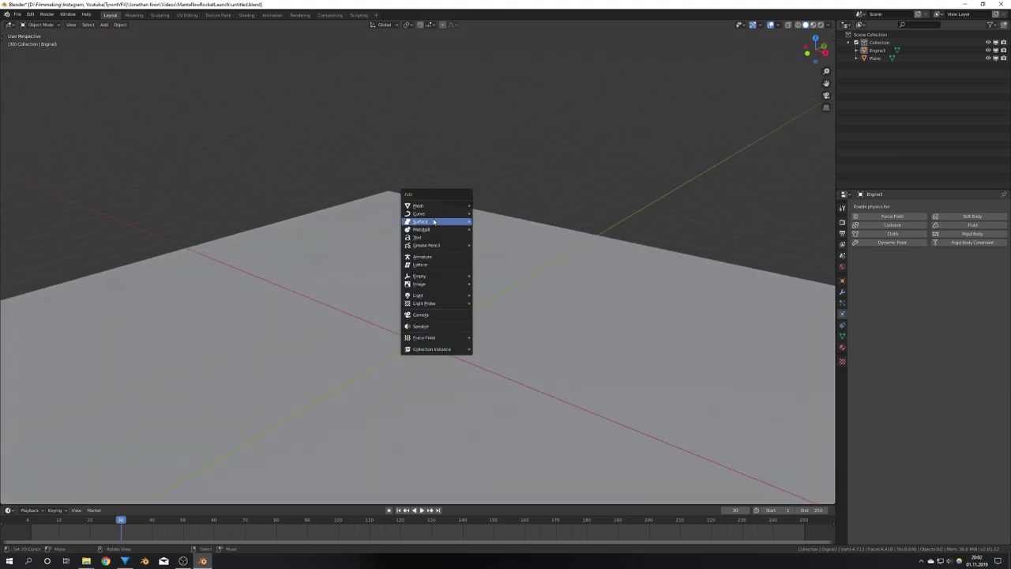
pyautogui.moveTo(434, 218)
pyautogui.moveTo(462, 206)
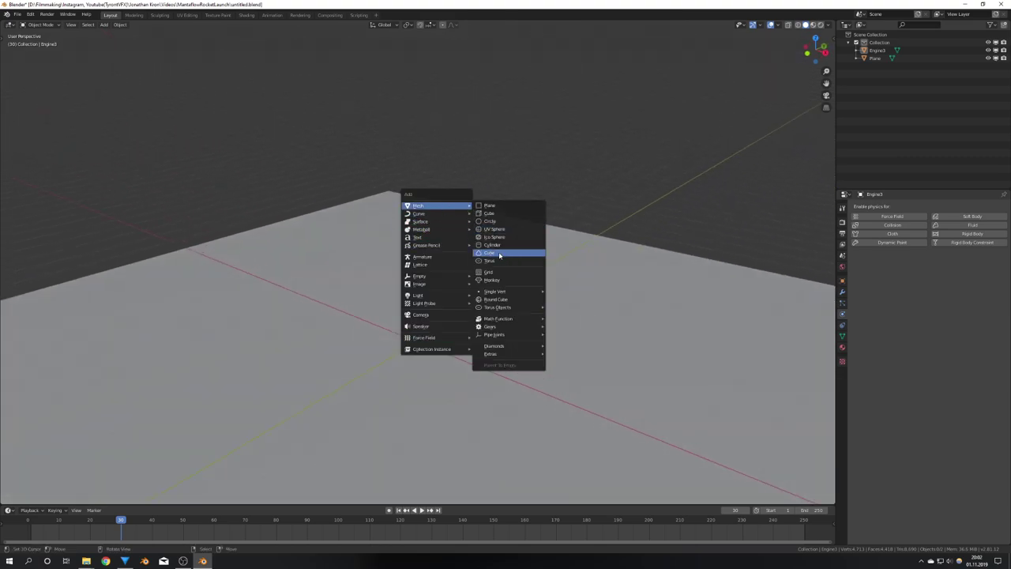
pyautogui.click(495, 223)
pyautogui.moveTo(467, 325); pyautogui.dragTo(448, 353, button='middle')
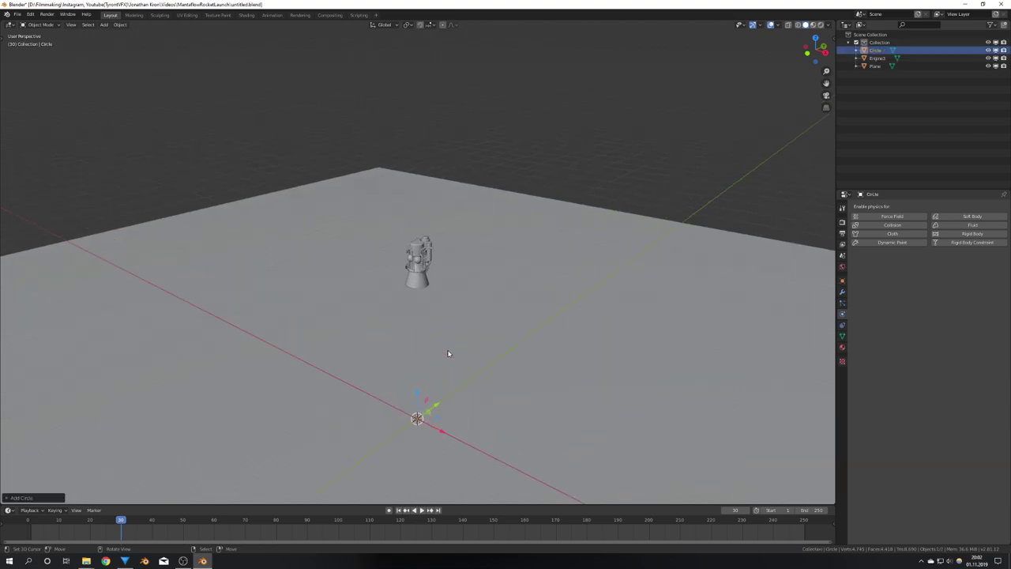
pyautogui.press('KP_Decimal')
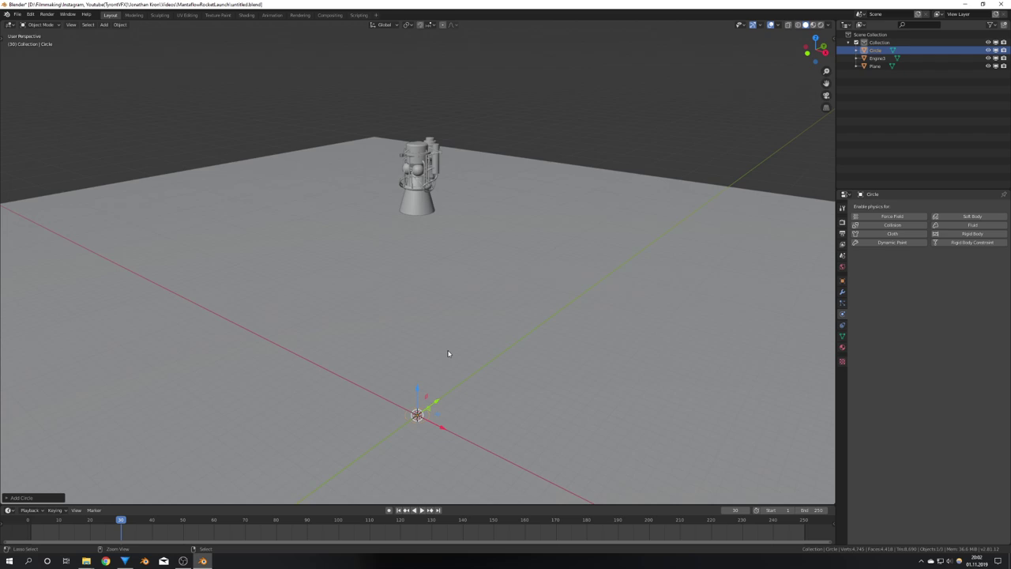
pyautogui.moveTo(521, 342); pyautogui.dragTo(766, 348, button='middle')
# Fill the circle with a face in Edit Mode.
pyautogui.press('Tab')
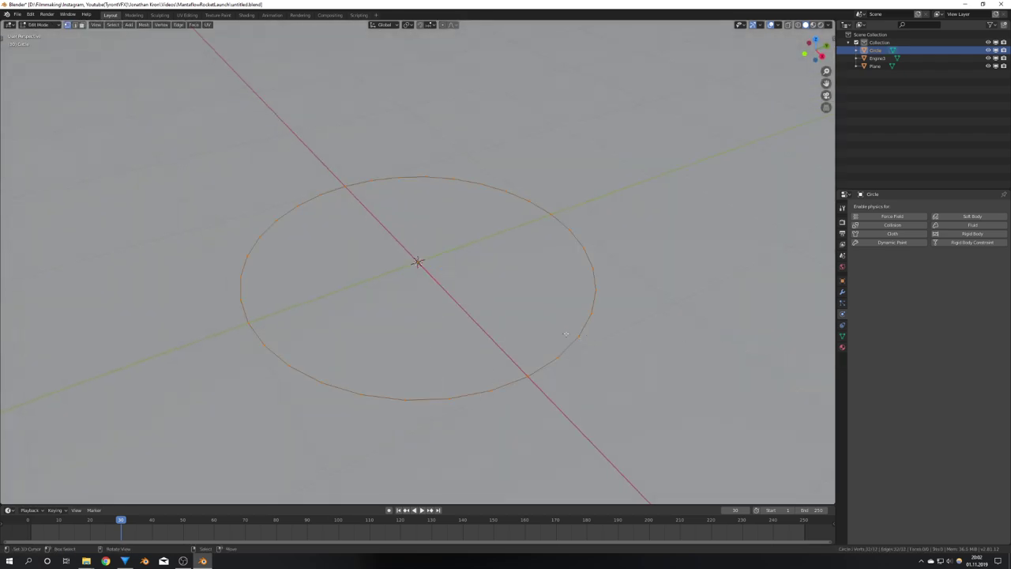
pyautogui.moveTo(565, 333); pyautogui.dragTo(583, 316, button='middle')
pyautogui.press('f')
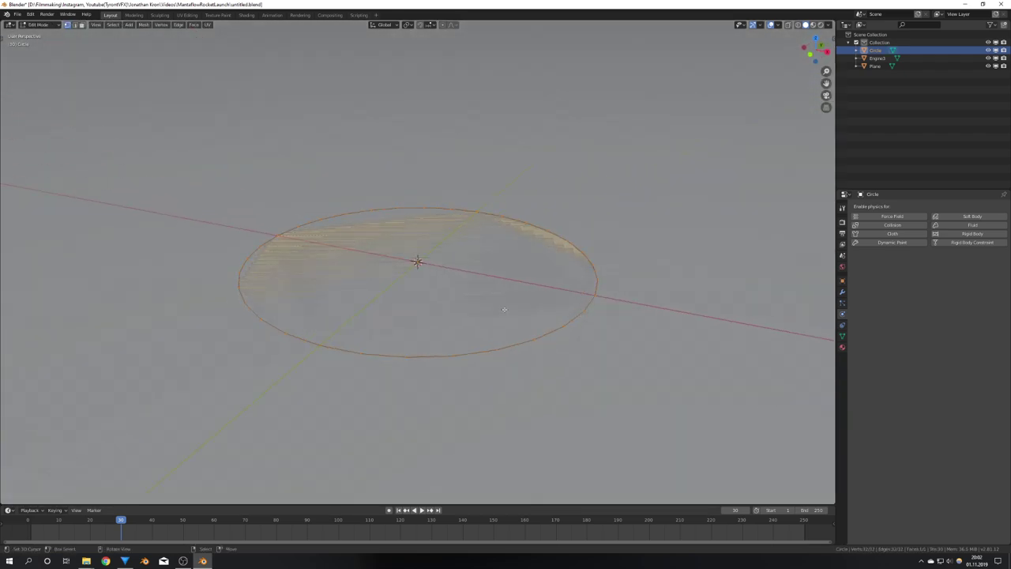
pyautogui.press('Tab')
# Raise the circle about 17 m up to the engine nozzle from front view.
pyautogui.scroll(-4, 490, 281)
pyautogui.press('KP_1')
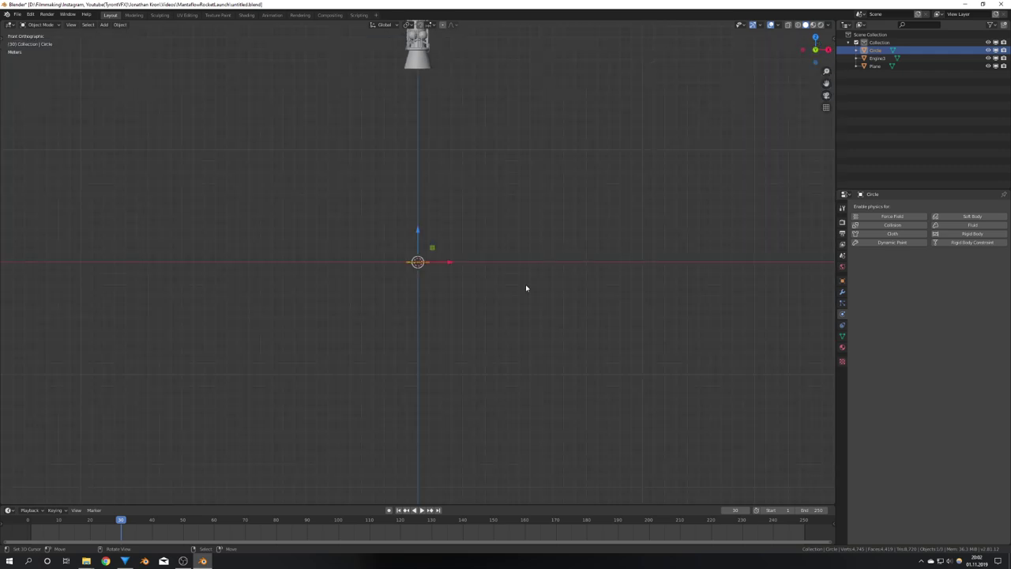
pyautogui.moveTo(419, 229); pyautogui.dragTo(420, 32)
pyautogui.moveTo(421, 498); pyautogui.dragTo(423, 500)
pyautogui.moveTo(442, 471); pyautogui.dragTo(445, 282, button='middle')
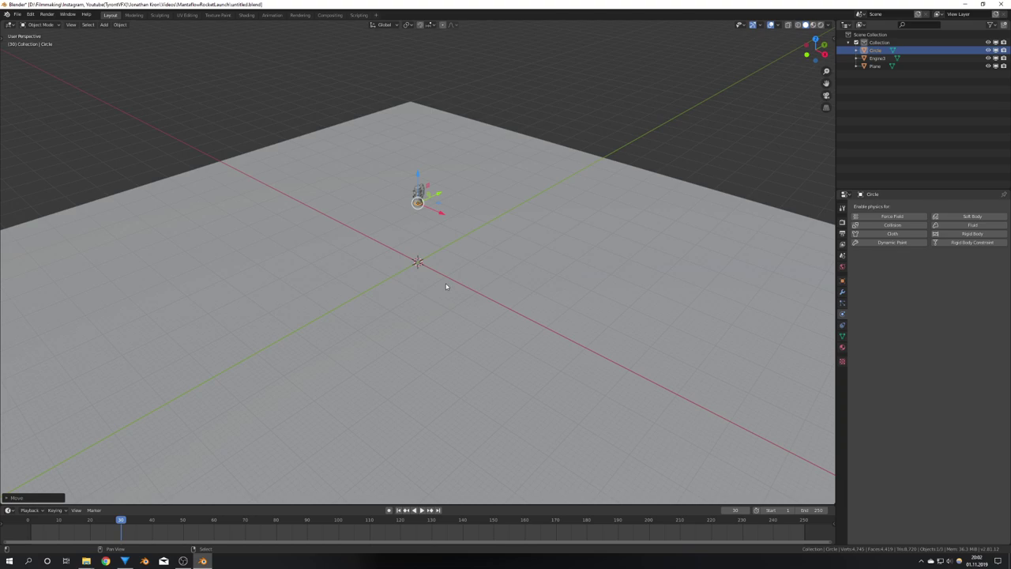
# Add a cube at the 3D cursor.
pyautogui.hotkey('shift', 'a')
pyautogui.click(485, 292)
pyautogui.scroll(5, 442, 299)
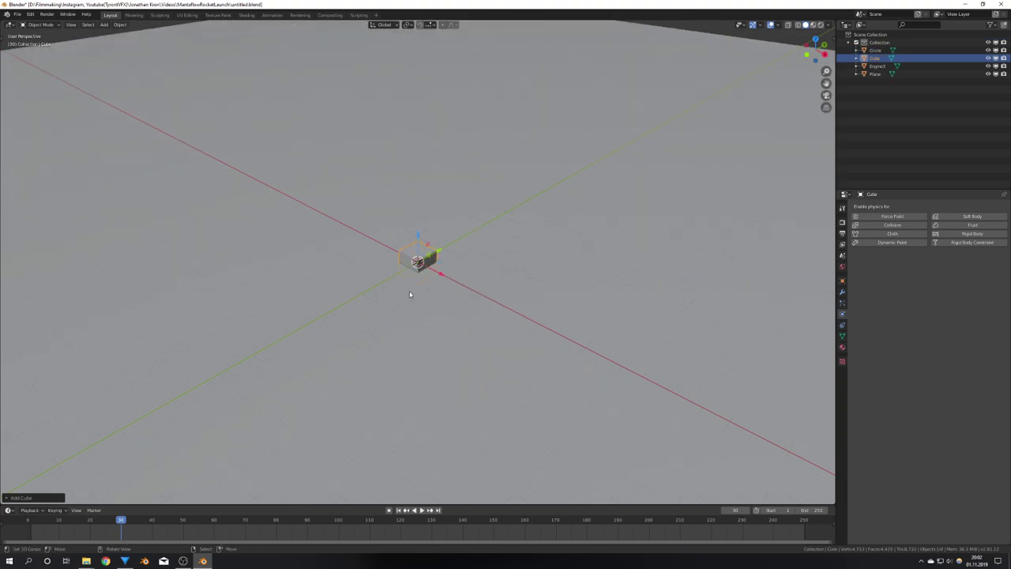
pyautogui.press('Tab')
pyautogui.press('g')
pyautogui.press('z')
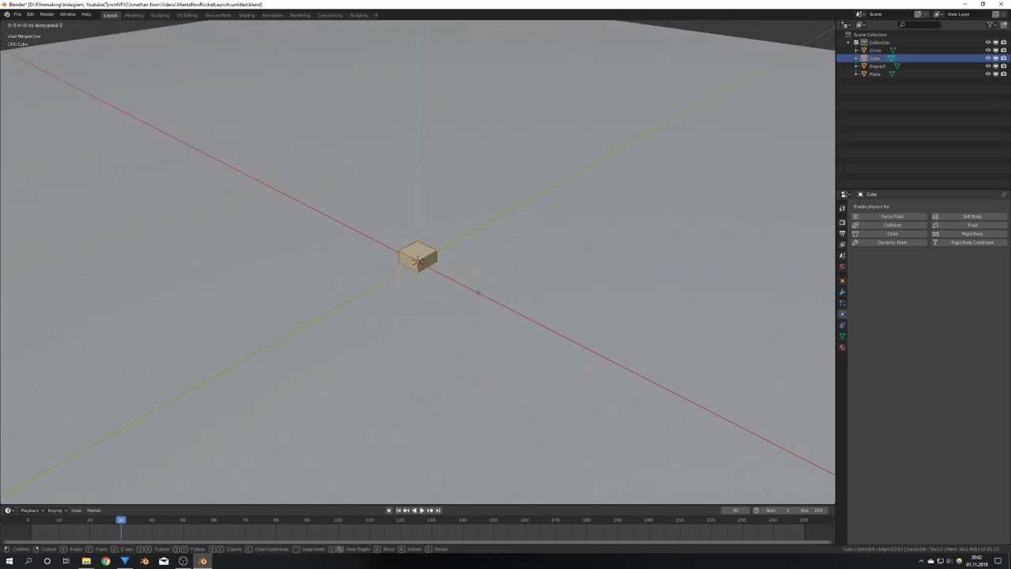
pyautogui.press('Escape')
pyautogui.press('Tab')
# Scale the cube to the ground plane's size, then widen it with Z locked into a flat slab.
pyautogui.scroll(-5, 423, 273)
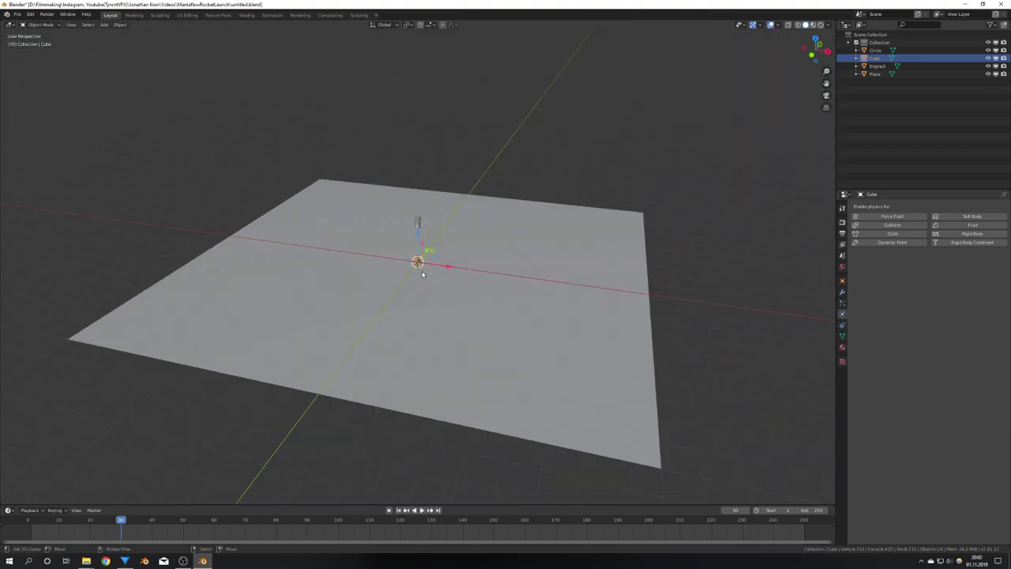
pyautogui.press('KP_1')
pyautogui.press('s')
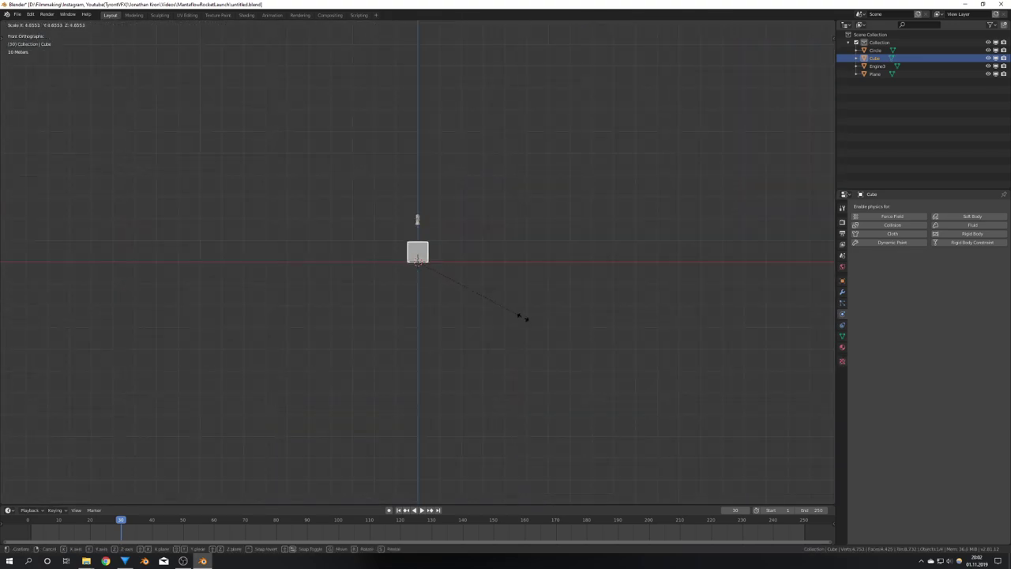
pyautogui.click(129, 399)
pyautogui.moveTo(332, 371); pyautogui.dragTo(406, 354, button='middle')
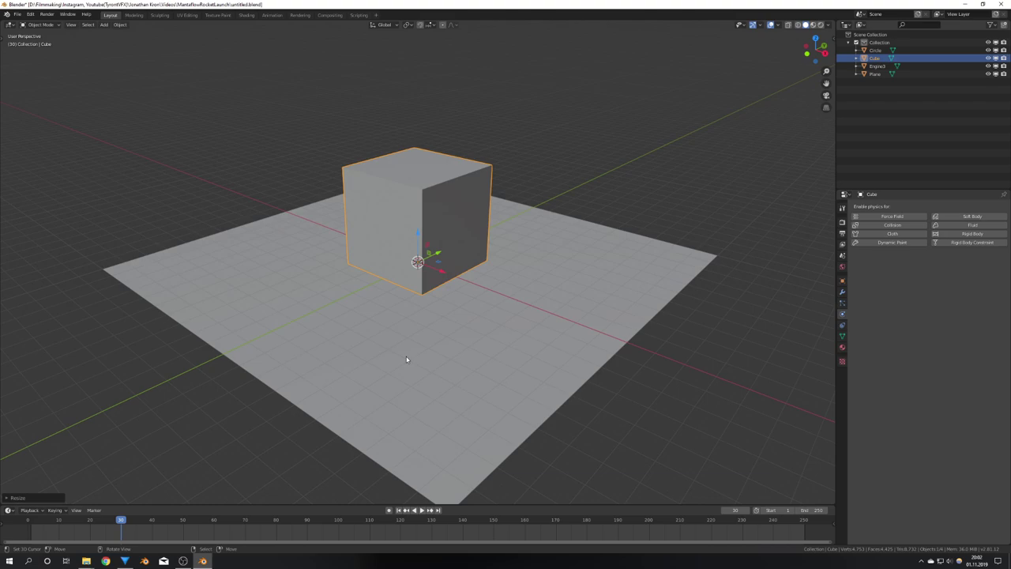
pyautogui.press('s')
pyautogui.hotkey('shift', 'z')
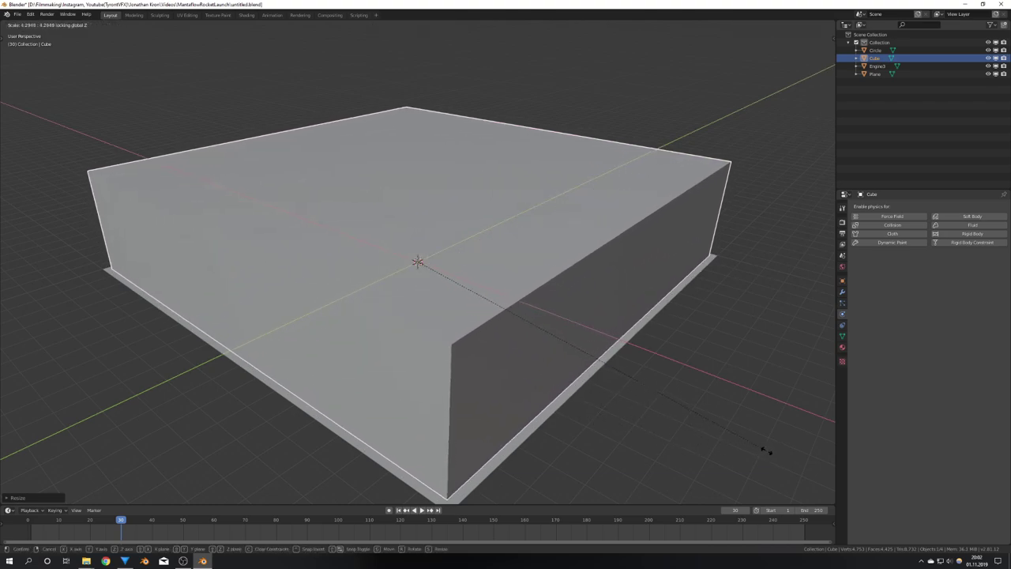
pyautogui.click(772, 447)
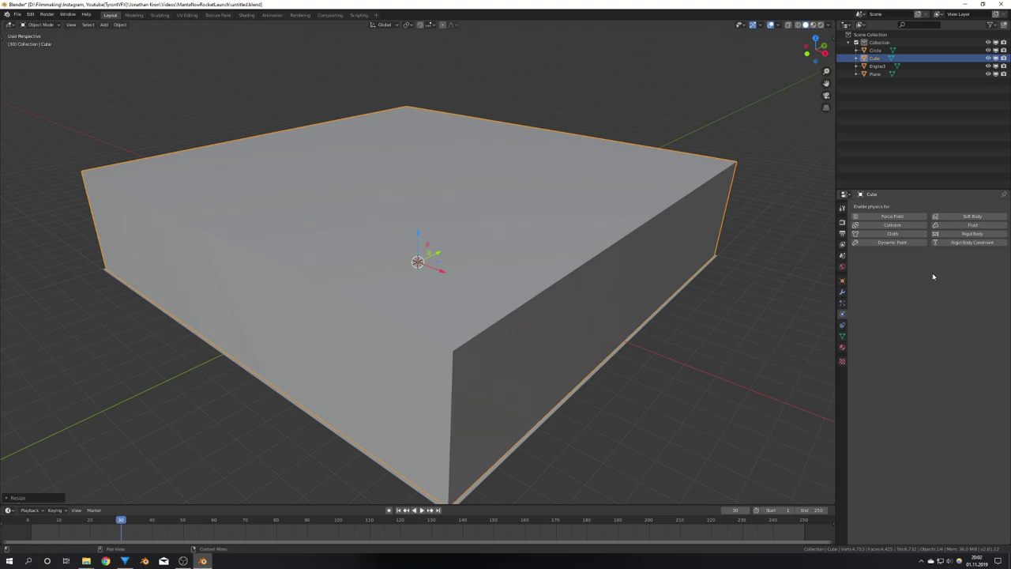
# Make the cube a gas fluid domain with Left, Top, Back, Right and Bottom border collisions.
pyautogui.click(970, 229)
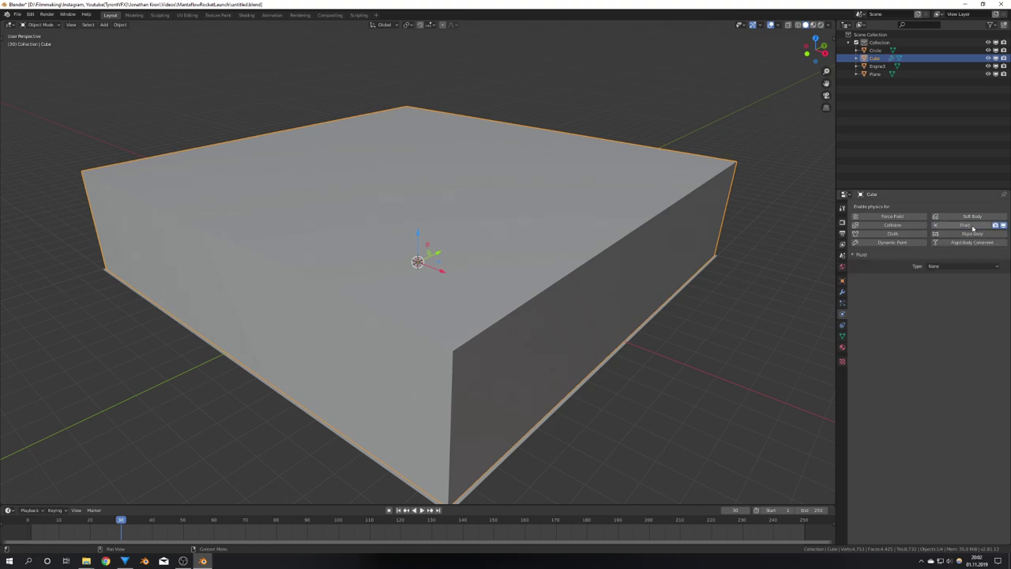
pyautogui.click(954, 266)
pyautogui.click(949, 285)
pyautogui.click(954, 290)
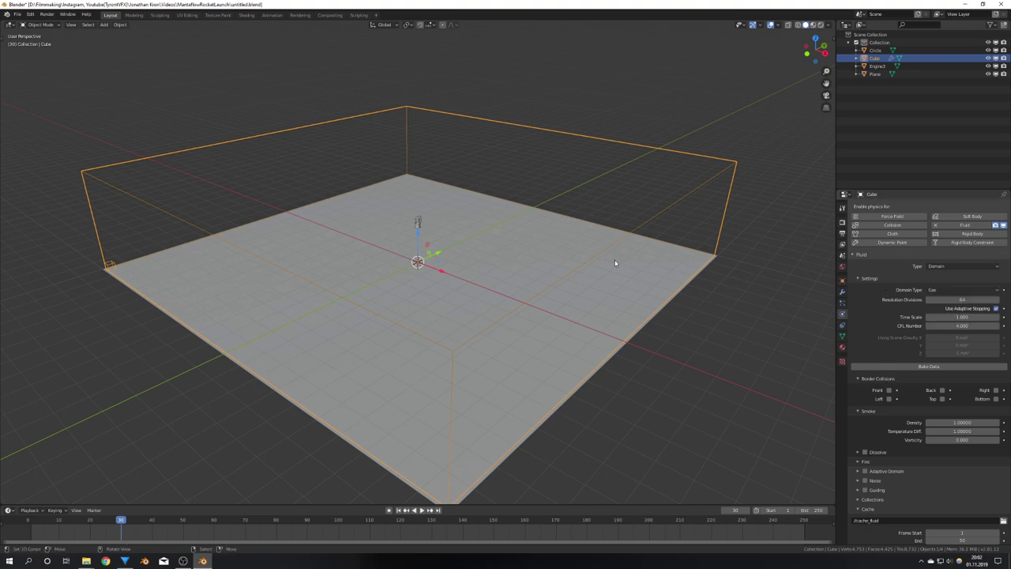
pyautogui.click(888, 399)
pyautogui.click(941, 399)
pyautogui.click(942, 390)
pyautogui.click(995, 390)
pyautogui.click(995, 399)
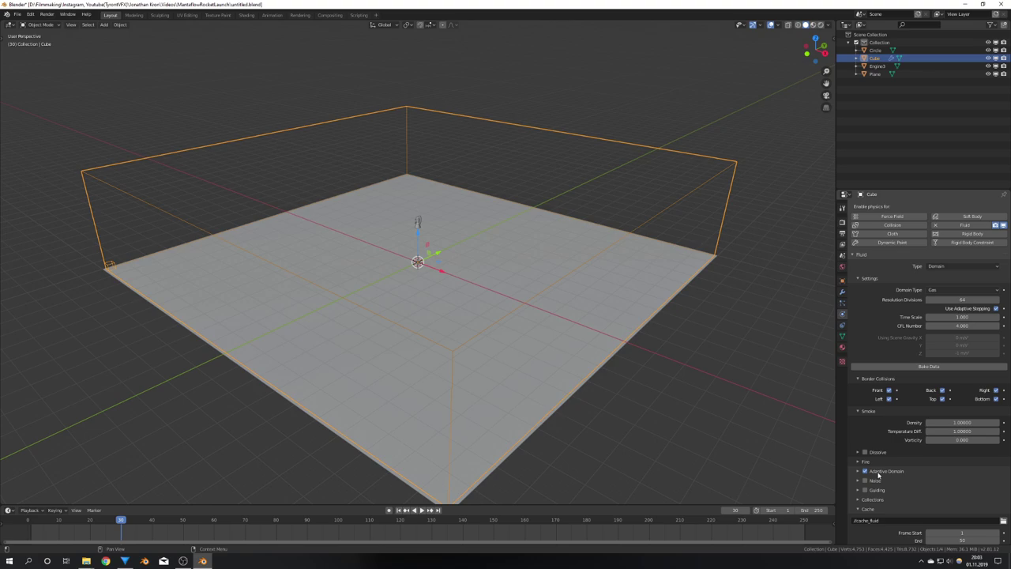
# Set the domain cache End frame to 250 and save the file.
pyautogui.scroll(-2, 878, 475)
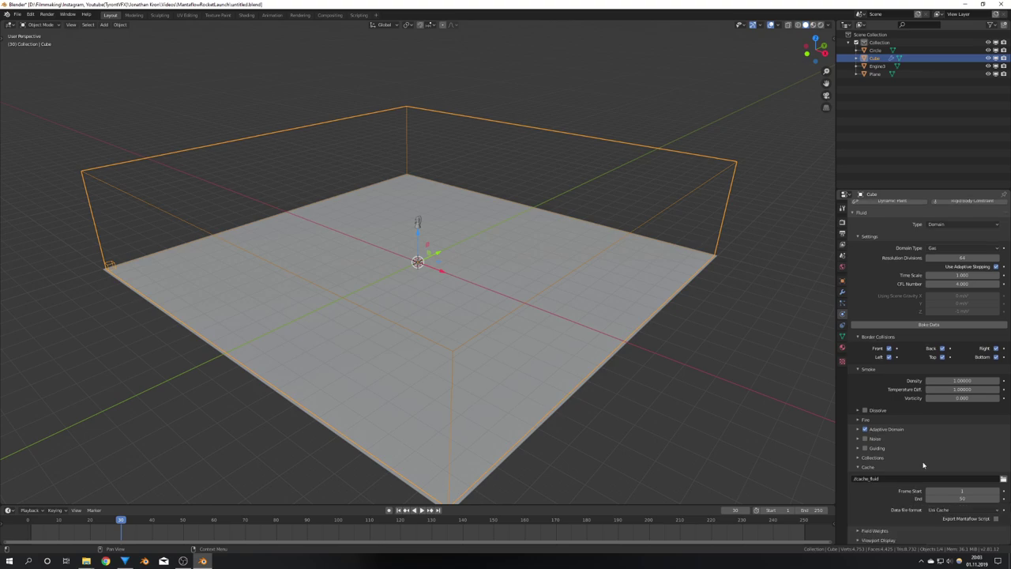
pyautogui.click(953, 499)
pyautogui.press('Return')
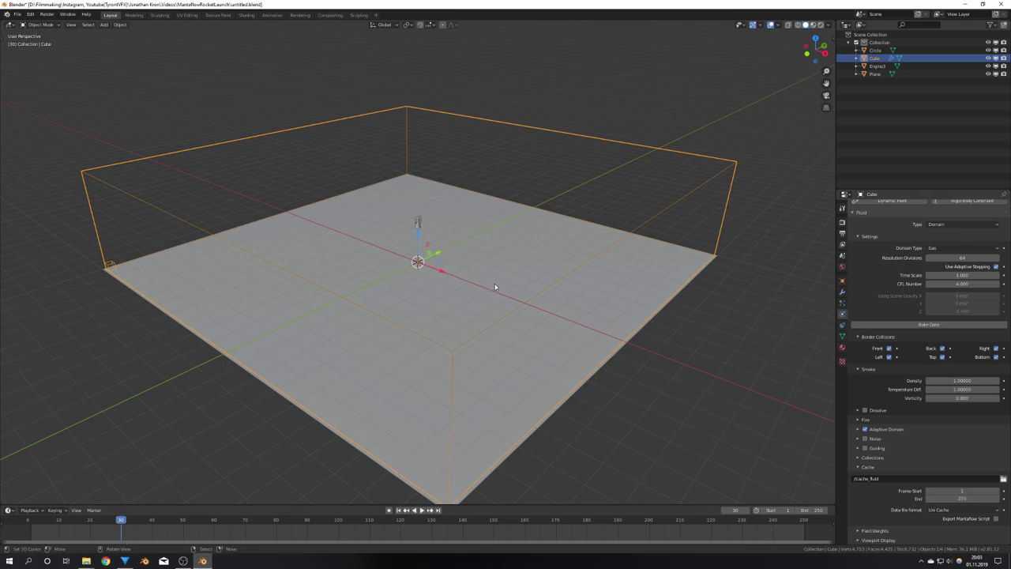
pyautogui.moveTo(495, 287); pyautogui.dragTo(507, 281, button='middle')
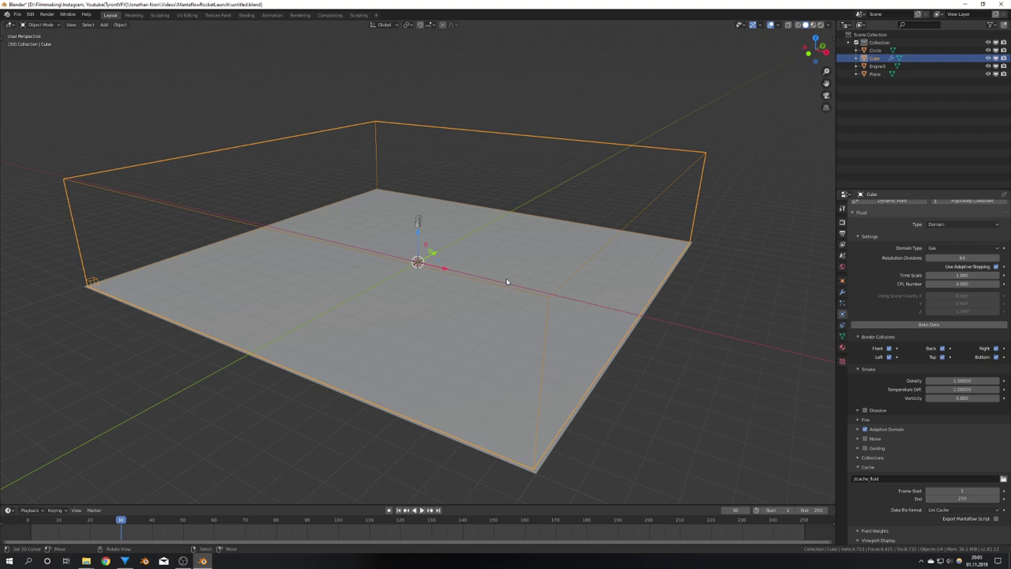
pyautogui.hotkey('ctrl', 's')
# Save, then make the Circle a Fire + Smoke fluid flow source.
pyautogui.click(461, 252)
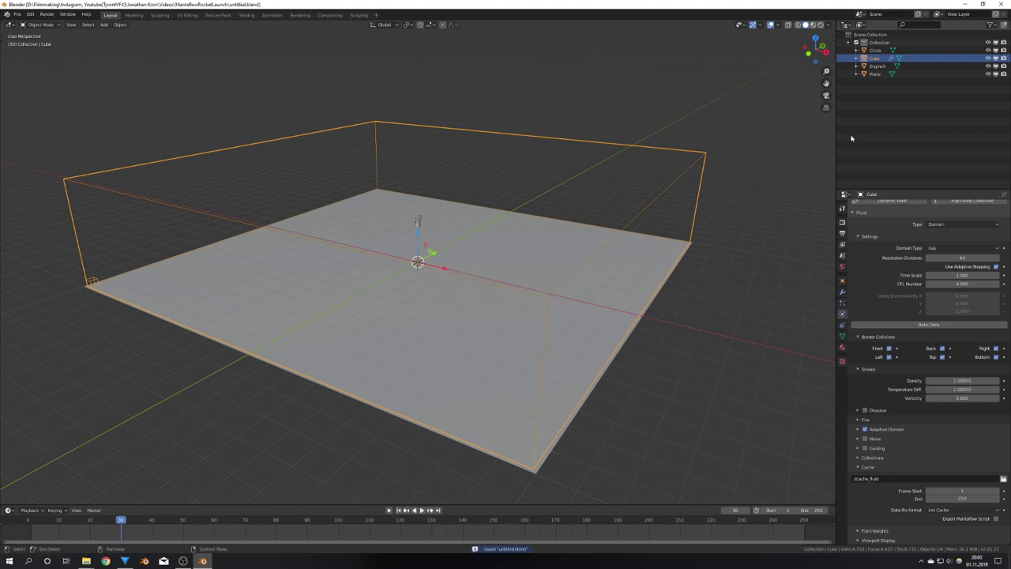
pyautogui.click(875, 50)
pyautogui.click(965, 226)
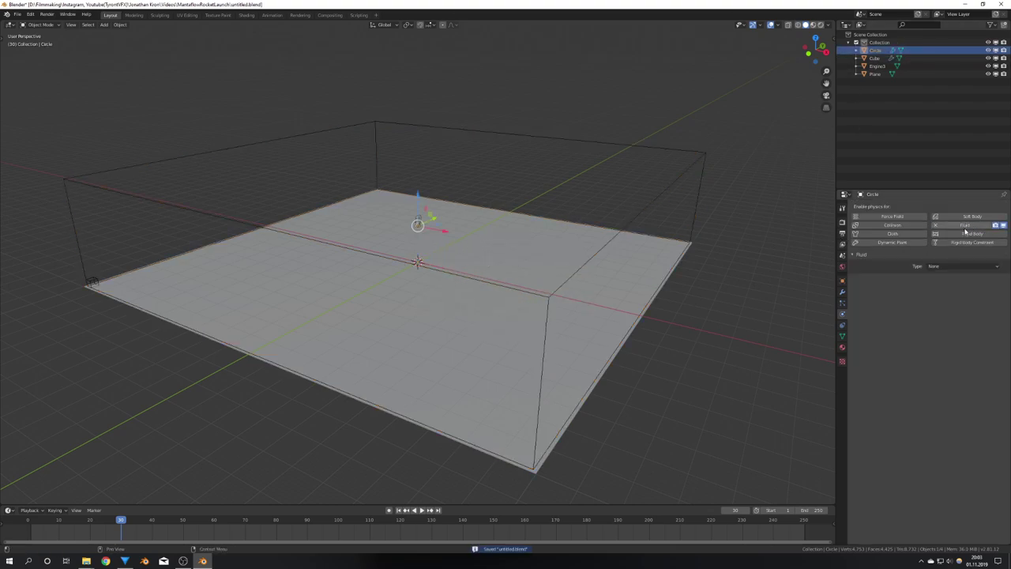
pyautogui.click(959, 266)
pyautogui.click(946, 291)
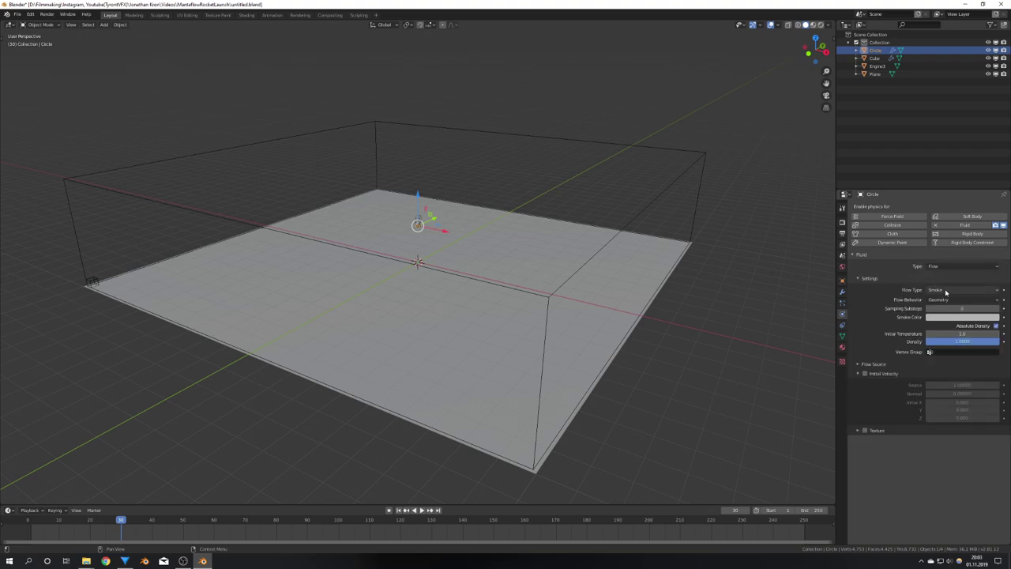
pyautogui.click(948, 291)
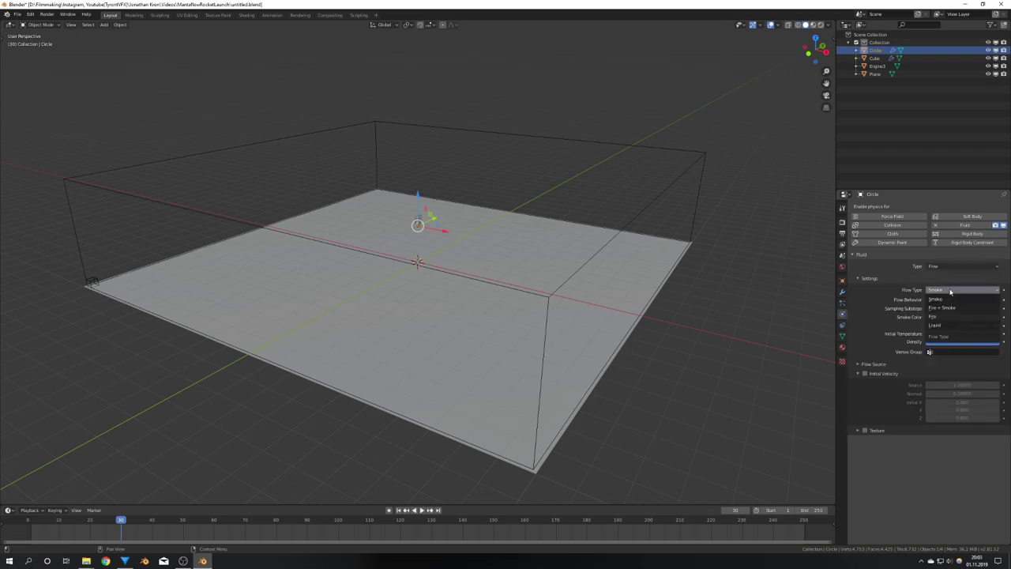
pyautogui.click(942, 307)
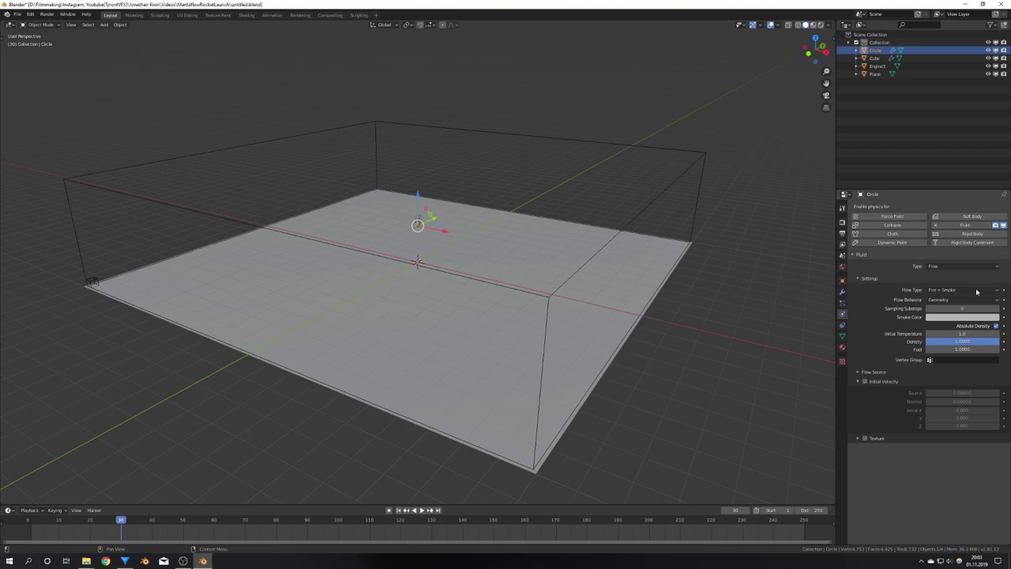
# Set the Circle's flow behavior to Inflow and its Fuel to 2.0.
pyautogui.click(952, 299)
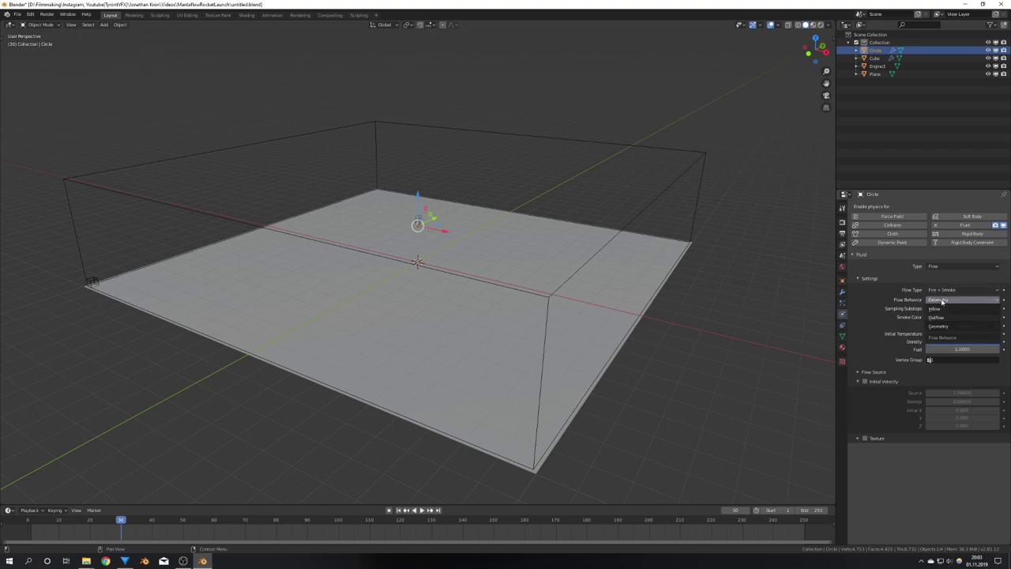
pyautogui.click(950, 309)
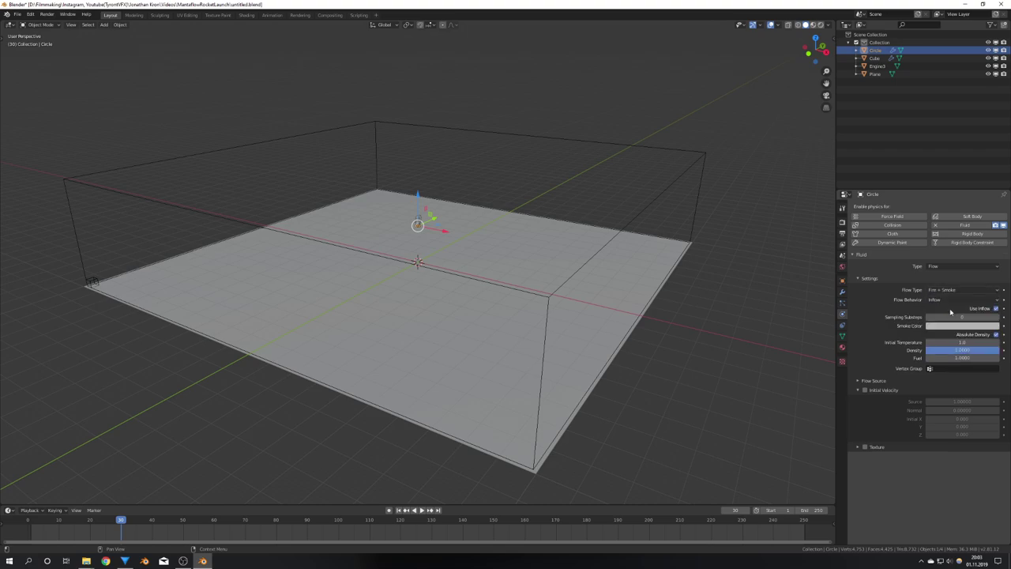
pyautogui.click(953, 358)
pyautogui.press('Return')
pyautogui.moveTo(509, 274); pyautogui.dragTo(476, 253, button='middle')
pyautogui.scroll(3, 459, 237)
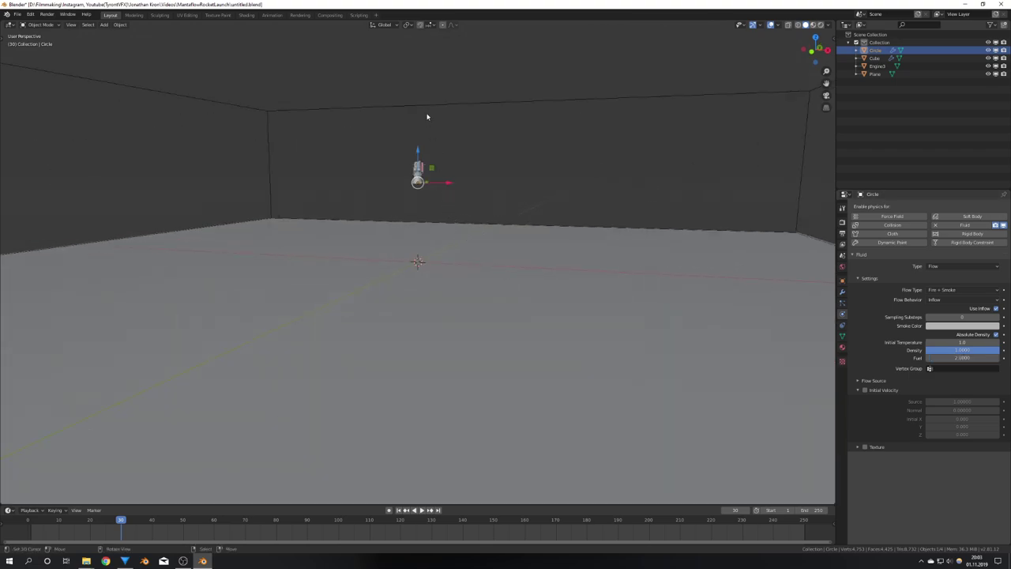
# Add a Wind force field rotated 180° on X (rx180) to point downward.
pyautogui.hotkey('shift', 'a')
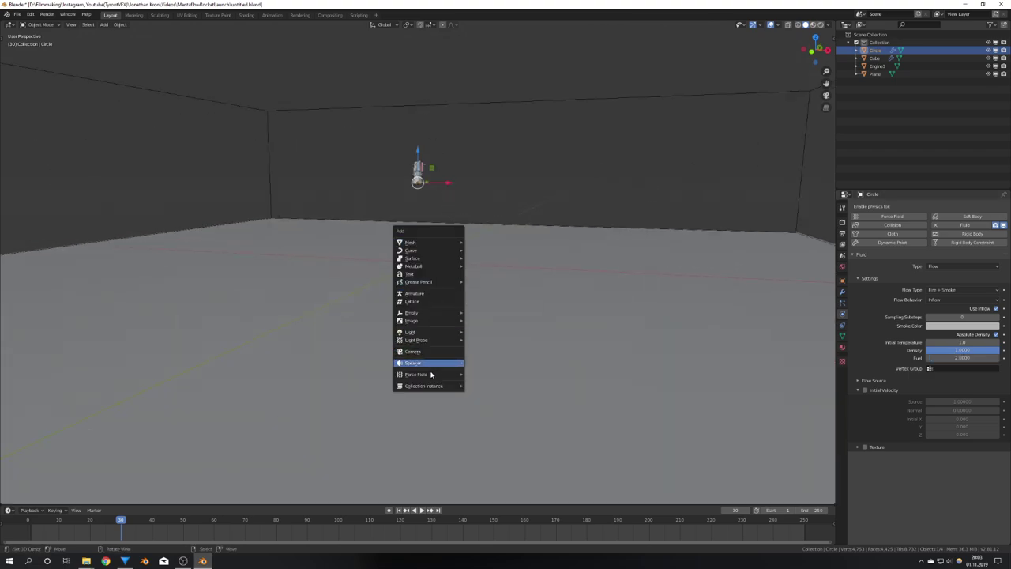
pyautogui.click(489, 478)
pyautogui.write('rx')
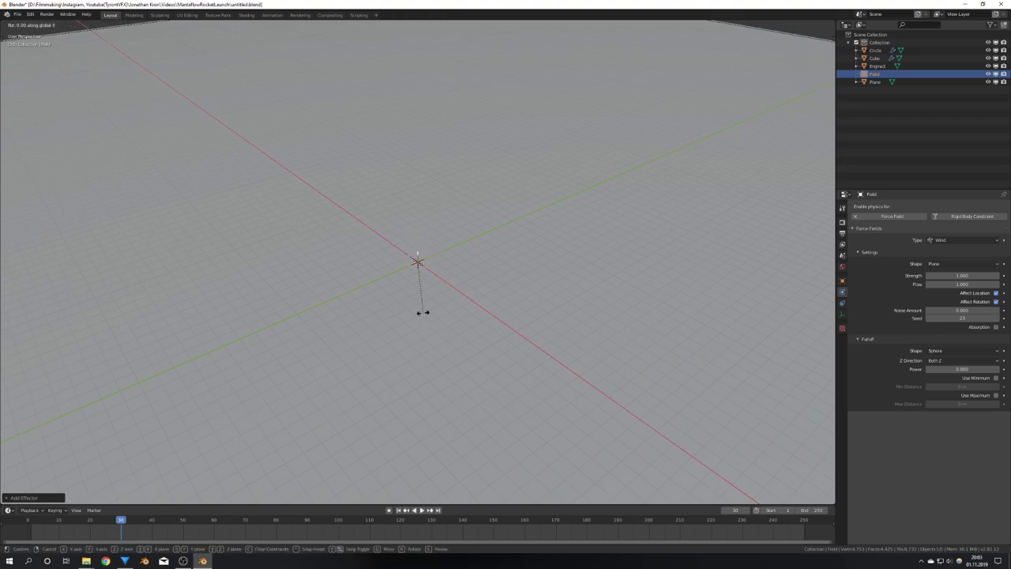
pyautogui.write('180')
pyautogui.press('Return')
# Move the wind field vertically to just below the rocket nozzle in front view.
pyautogui.press('KP_1')
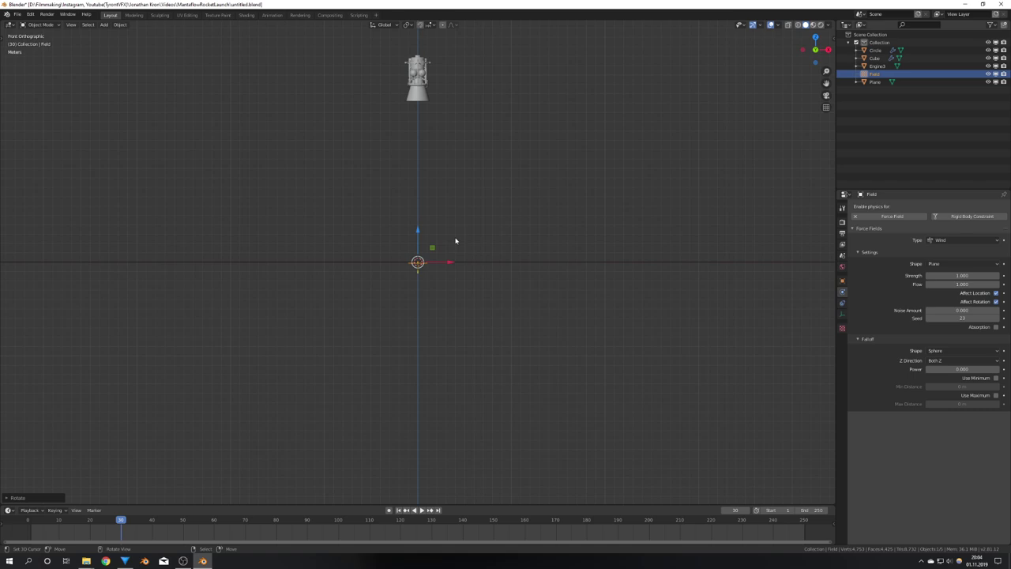
pyautogui.keyDown('shift'); pyautogui.moveTo(455, 240); pyautogui.dragTo(424, 345, button='middle'); pyautogui.keyUp('shift')
pyautogui.press('g')
pyautogui.press('z')
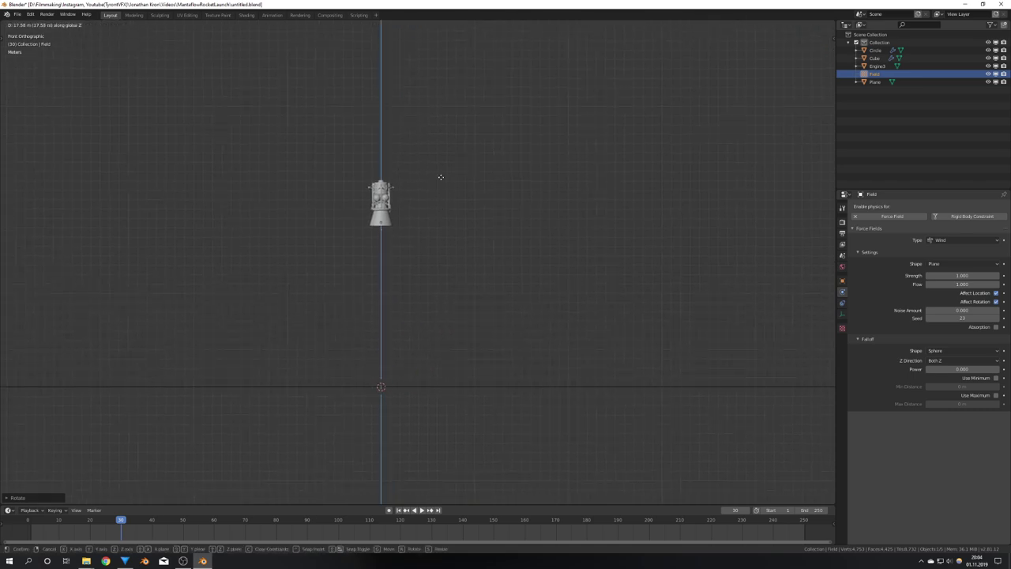
pyautogui.click(441, 169)
# Set the wind Strength to 100.
pyautogui.moveTo(419, 241); pyautogui.dragTo(474, 221, button='middle')
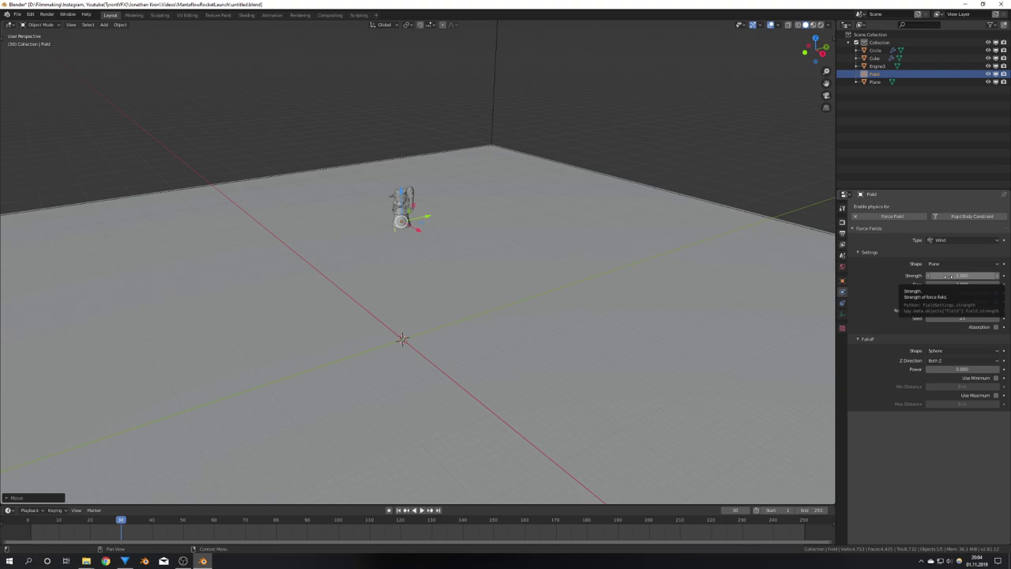
pyautogui.click(946, 276)
pyautogui.write('100')
pyautogui.press('Return')
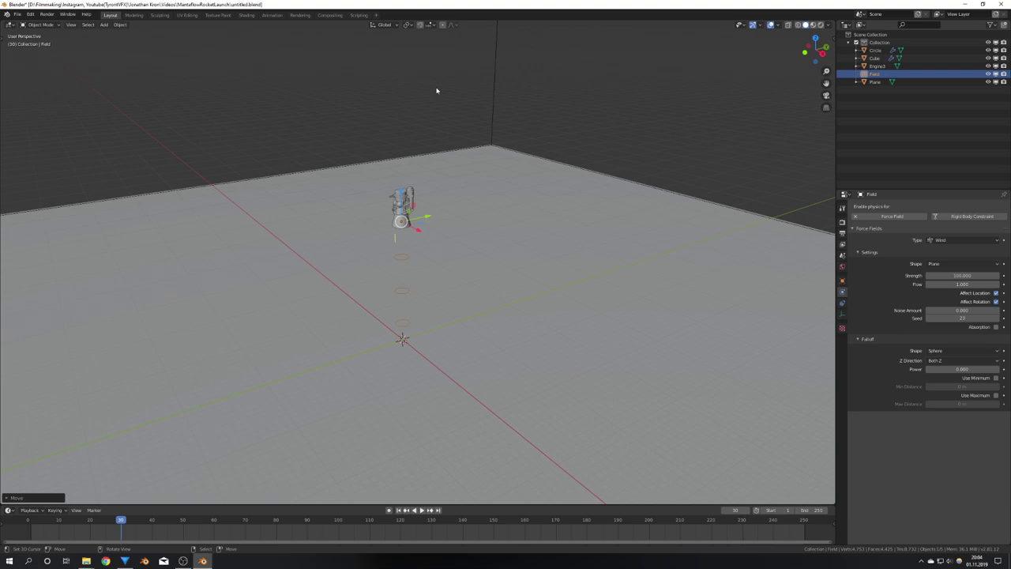
# Make Engine3 a fluid effector of type Collision.
pyautogui.scroll(6, 388, 189)
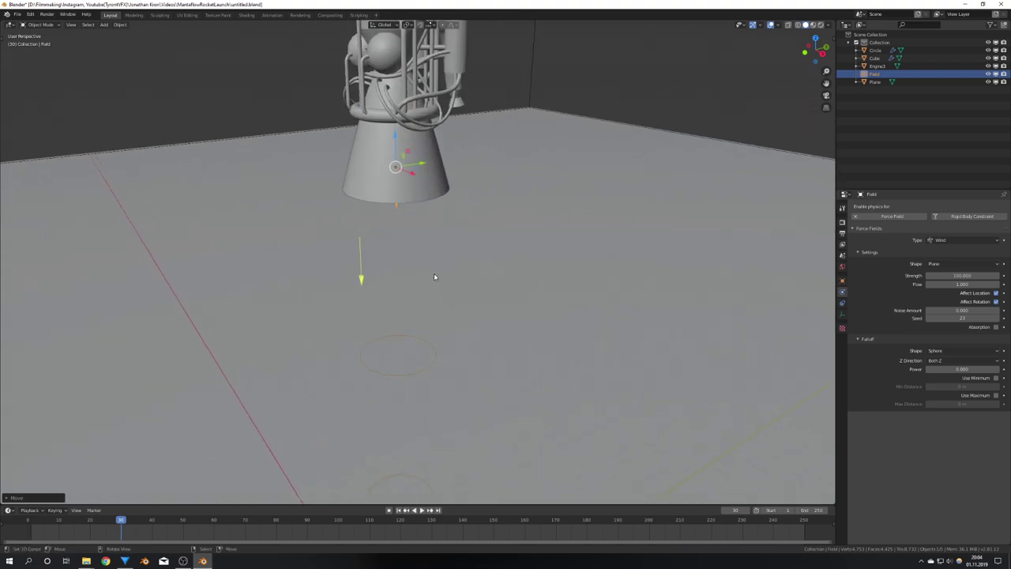
pyautogui.moveTo(433, 272); pyautogui.dragTo(505, 213, button='middle')
pyautogui.click(541, 198)
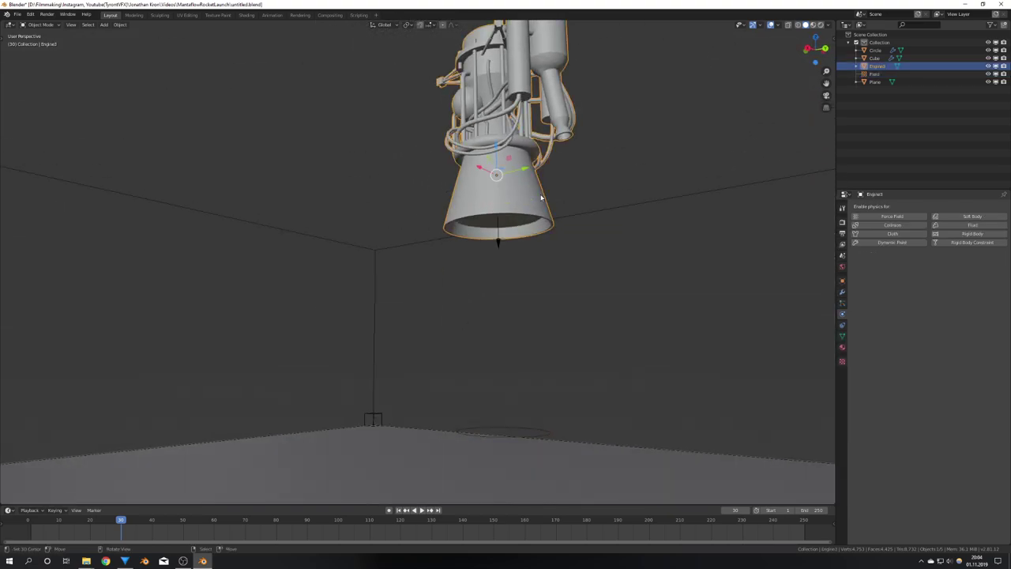
pyautogui.click(971, 225)
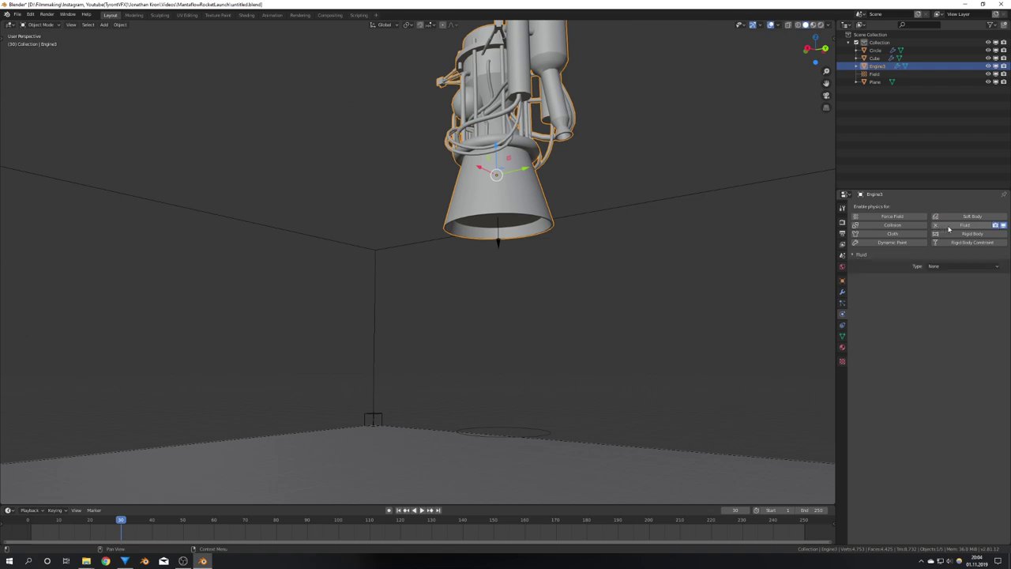
pyautogui.click(957, 266)
pyautogui.click(936, 301)
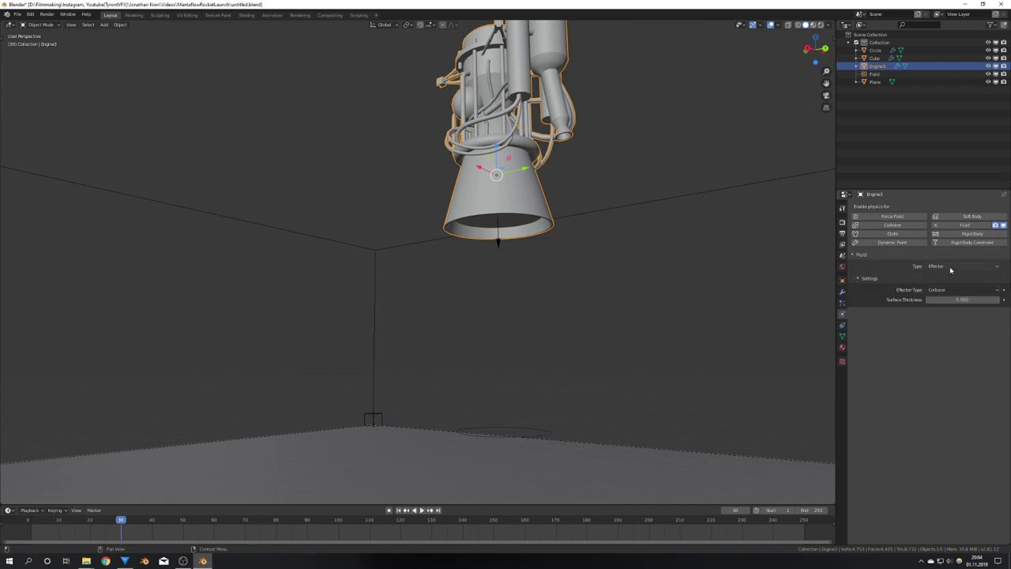
pyautogui.click(947, 290)
# Save the file and select the Cube fluid domain.
pyautogui.hotkey('ctrl', 's')
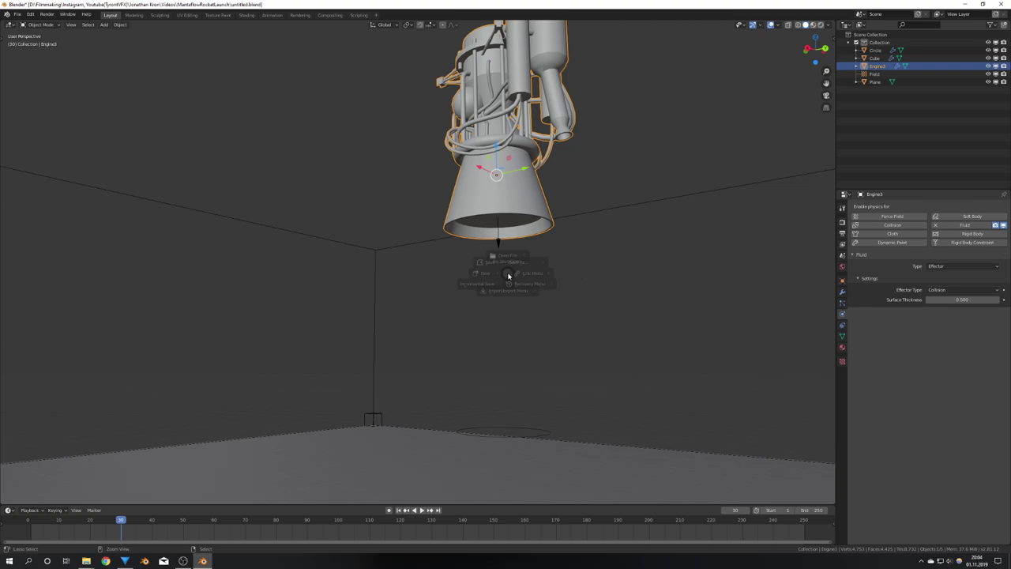
pyautogui.click(476, 251)
pyautogui.click(598, 213)
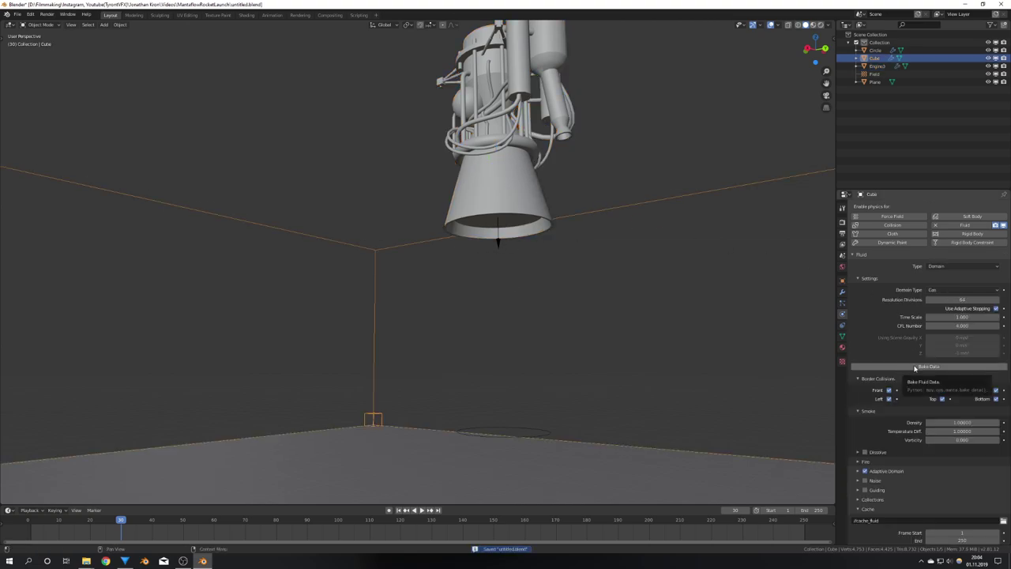
# Test-bake the fluid simulation, cancel it partway, and inspect the flame volume.
pyautogui.click(914, 368)
pyautogui.press('Escape')
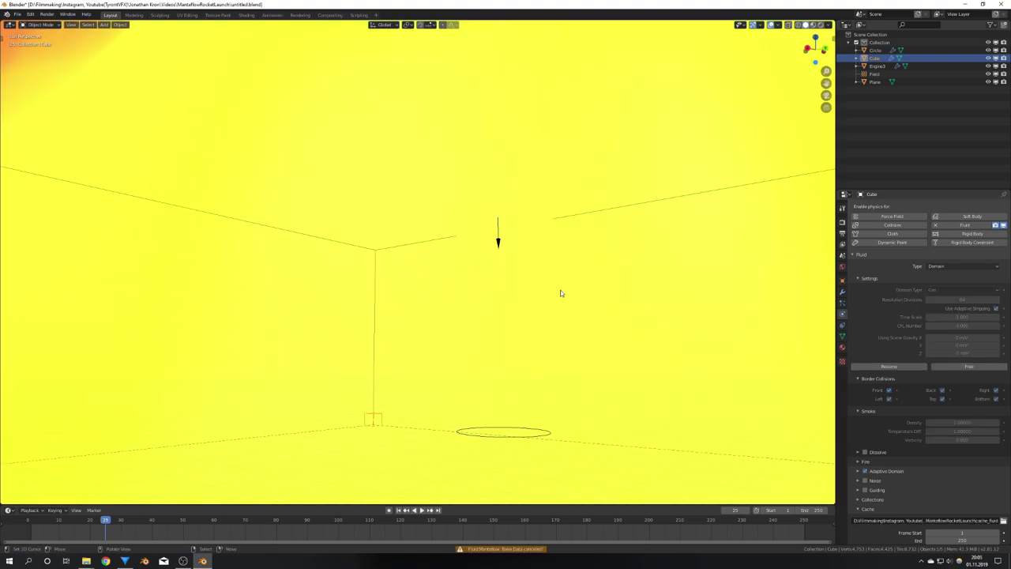
pyautogui.moveTo(504, 227); pyautogui.dragTo(398, 283, button='middle')
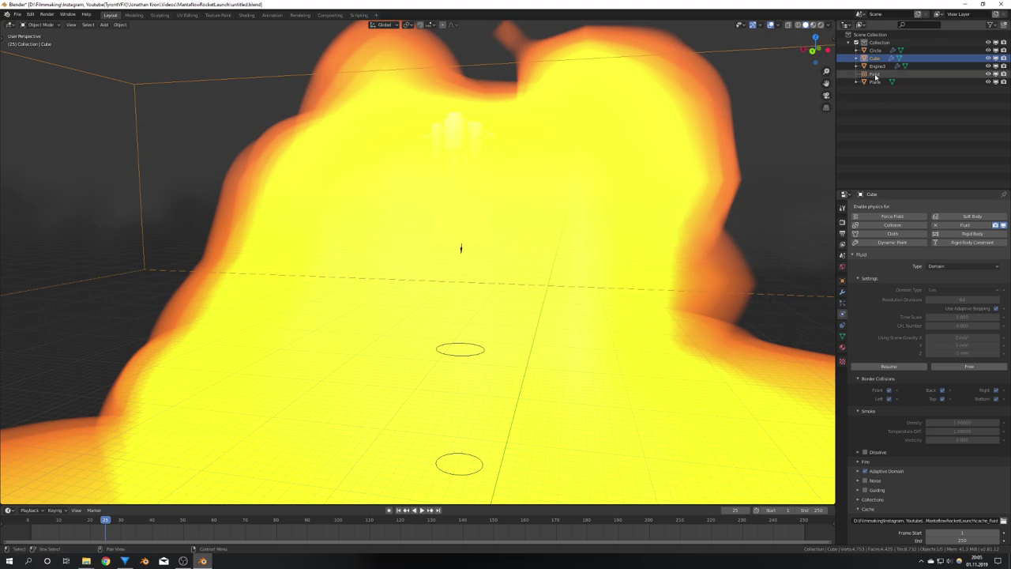
# Set the Circle's Fuel to 1.0, save, and free the Cube domain's baked data.
pyautogui.click(874, 50)
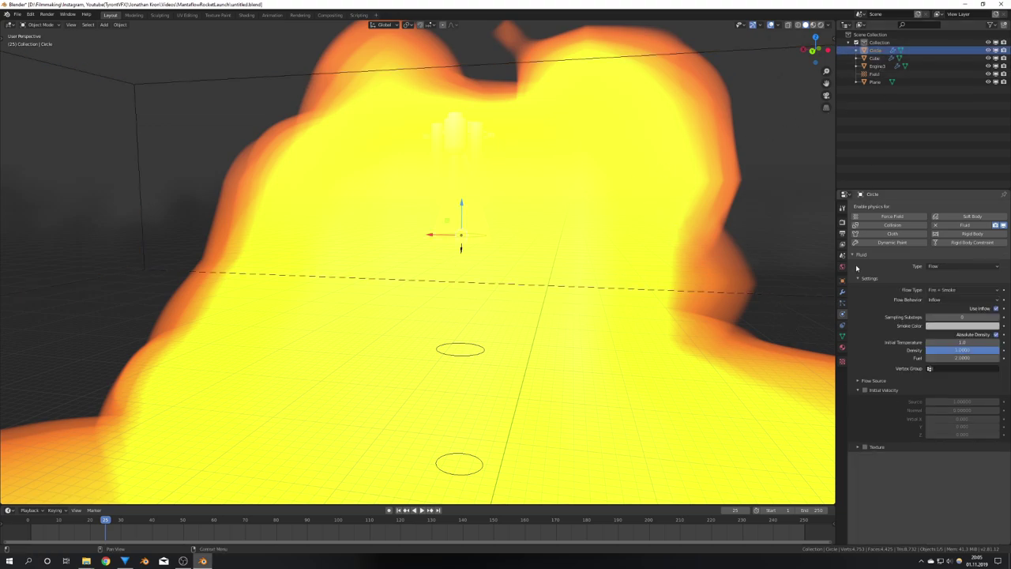
pyautogui.click(952, 357)
pyautogui.press('Return')
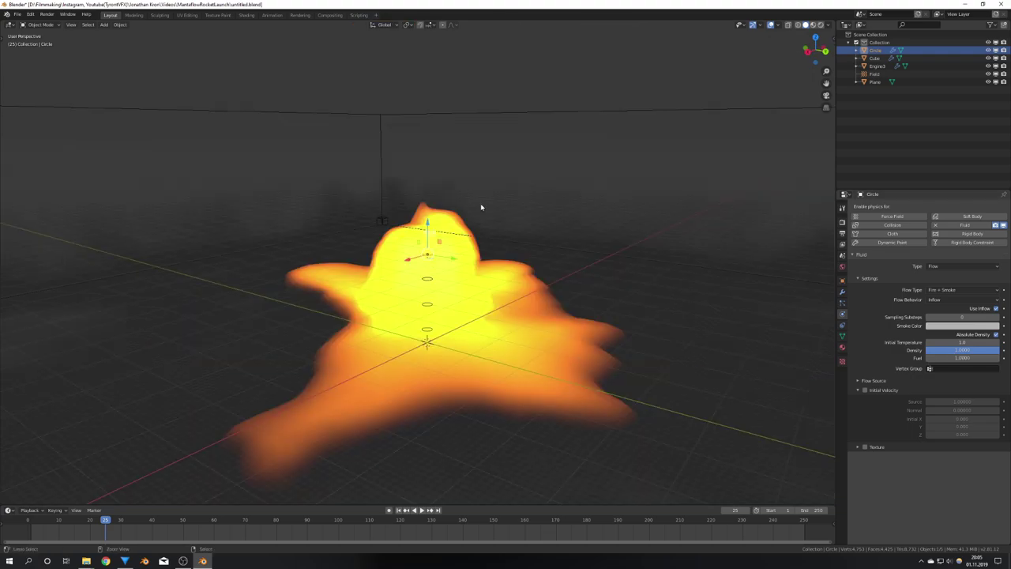
pyautogui.hotkey('shift', 's')
pyautogui.hotkey('ctrl', 's')
pyautogui.click(504, 117)
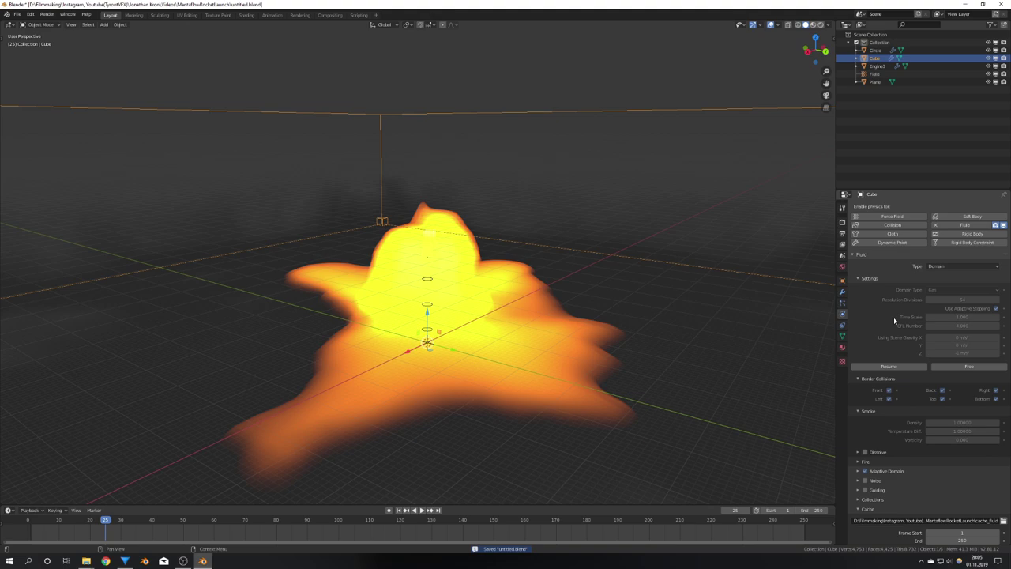
pyautogui.click(968, 366)
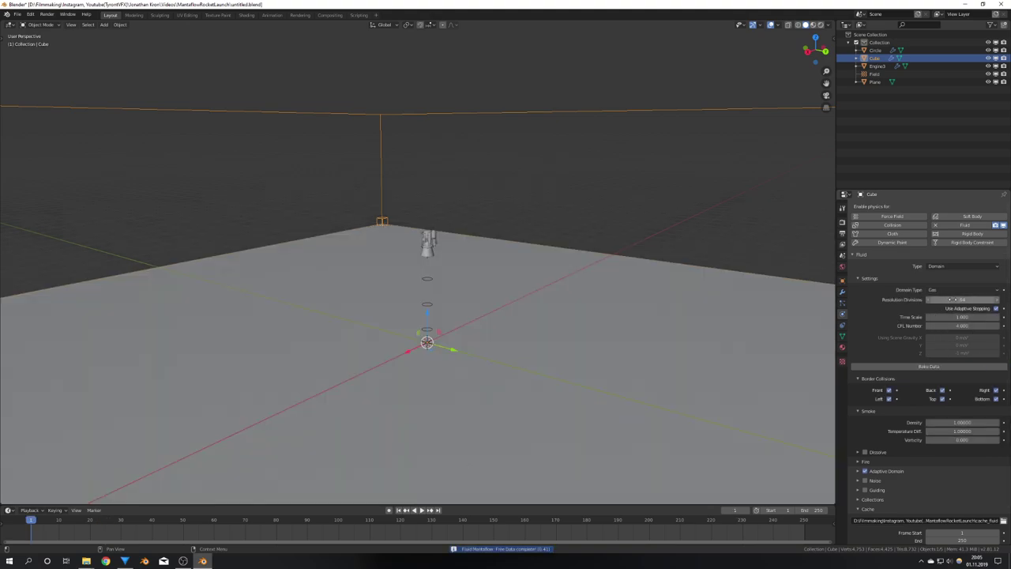
# Raise the domain's Resolution Divisions to 640, save, and show the Force Field add list.
pyautogui.click(952, 300)
pyautogui.write('0')
pyautogui.press('Return')
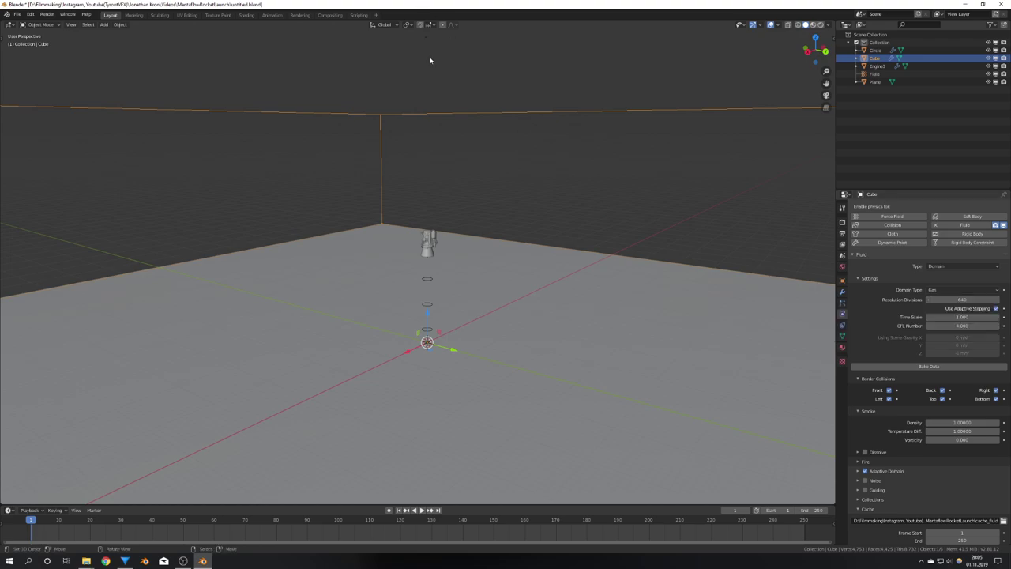
pyautogui.hotkey('shift', 's')
pyautogui.hotkey('ctrl', 's')
pyautogui.hotkey('shift', 'a')
pyautogui.moveTo(477, 282)
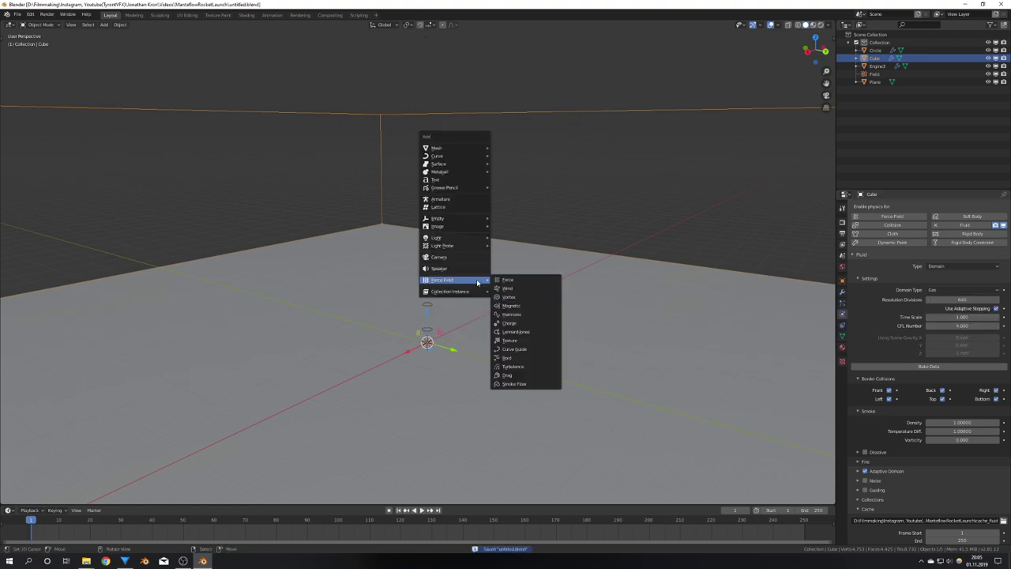
# Add a Turbulence force field near the floor and bring the rocket into view.
pyautogui.click(525, 368)
pyautogui.scroll(2, 484, 356)
pyautogui.moveTo(483, 356); pyautogui.dragTo(449, 345, button='middle')
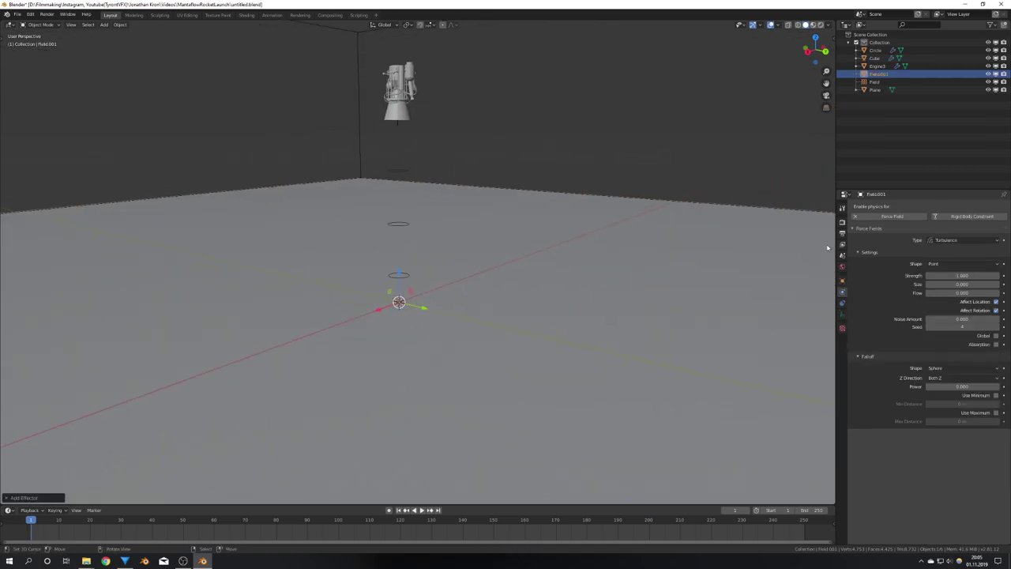
# Set the turbulence Strength to 30, then select the domain cube to show its fluid settings.
pyautogui.click(944, 274)
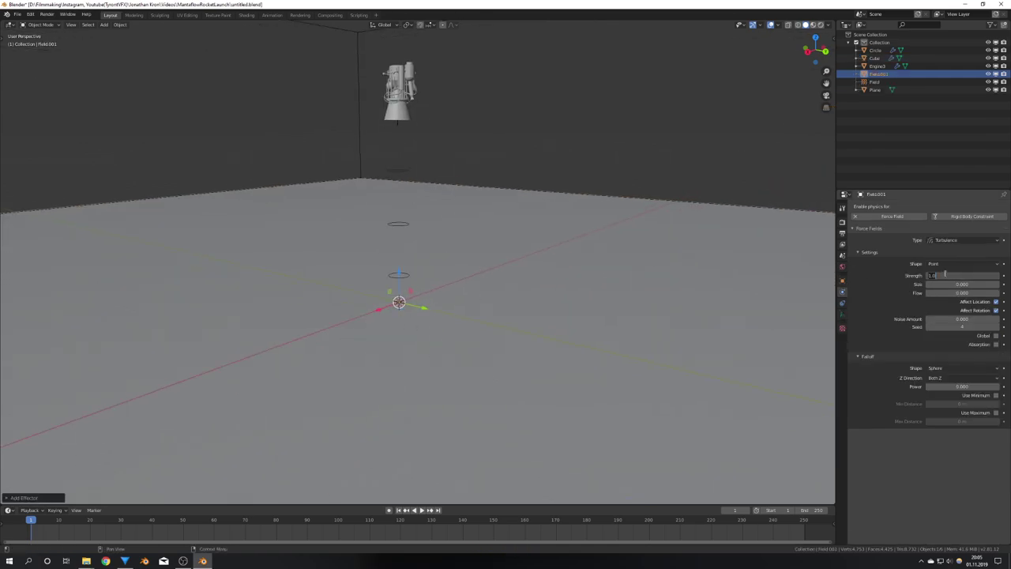
pyautogui.press('BackSpace')
pyautogui.press('BackSpace')
pyautogui.press('BackSpace')
pyautogui.write('50')
pyautogui.press('Return')
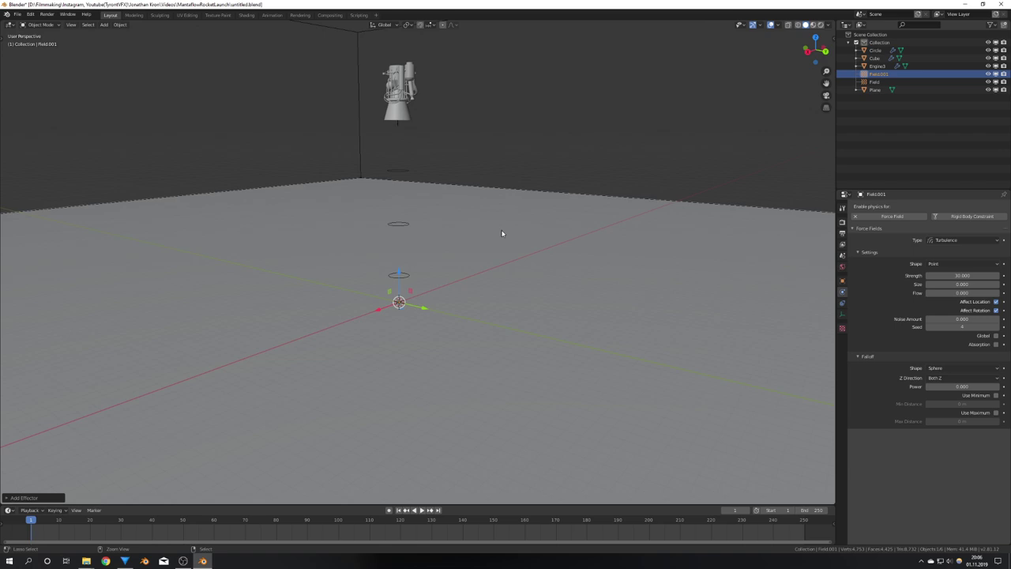
pyautogui.click(656, 243)
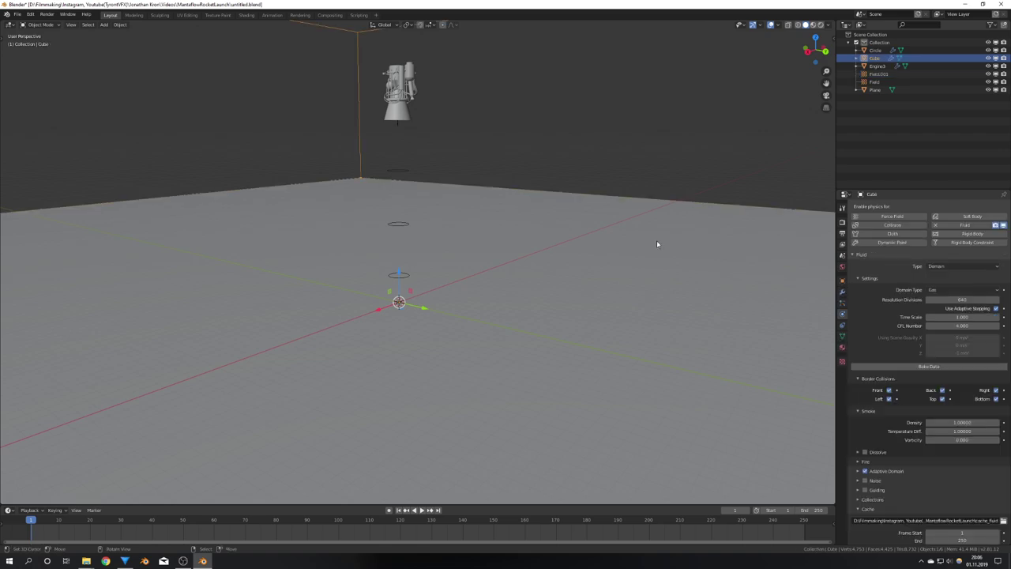
# Bake the fluid domain data and inspect the fire spreading across the floor at frame 24.
pyautogui.click(907, 366)
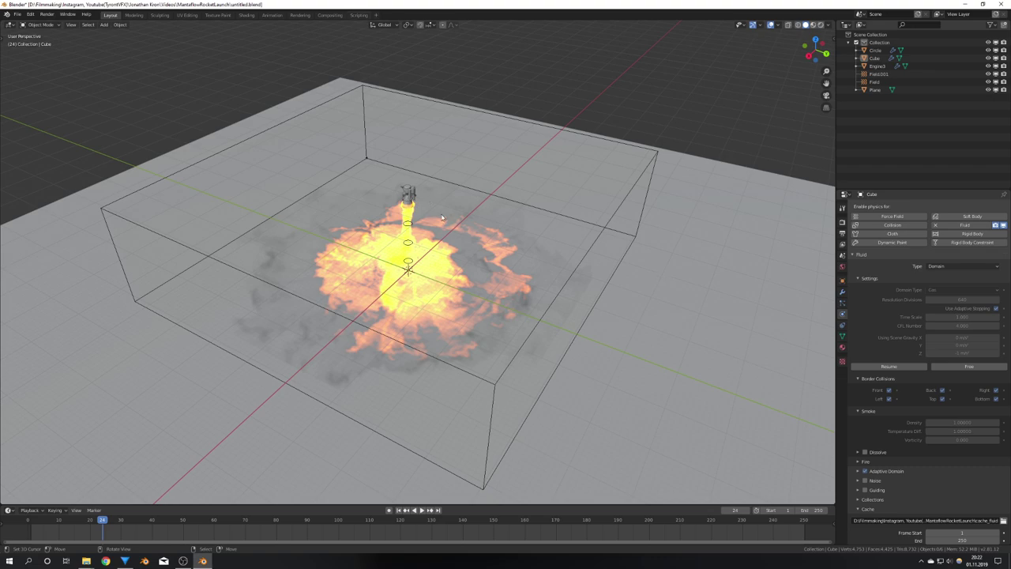
pyautogui.moveTo(509, 266); pyautogui.dragTo(507, 310, button='middle')
pyautogui.scroll(3, 515, 299)
pyautogui.scroll(-3, 515, 299)
pyautogui.scroll(3, 508, 311)
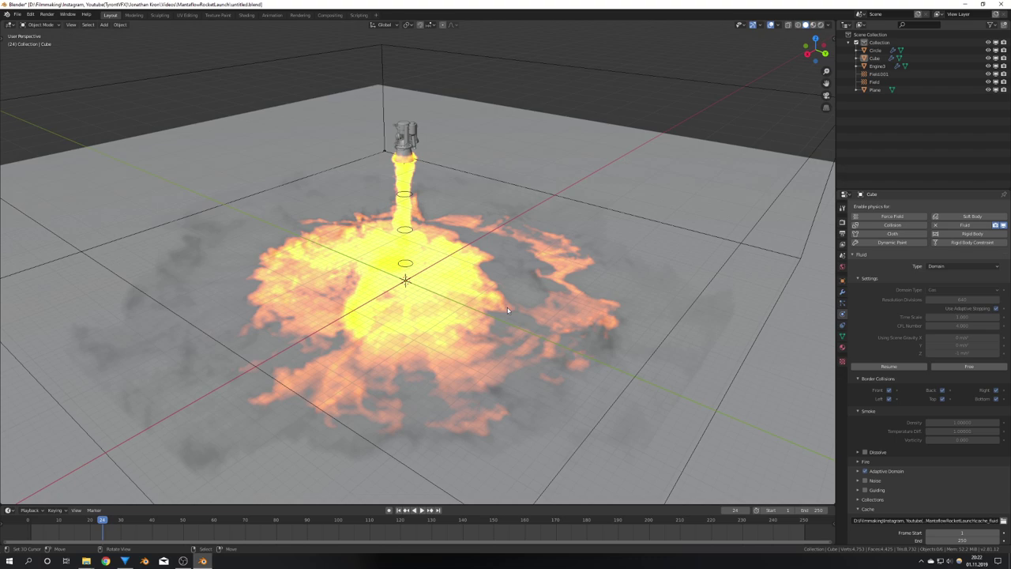
pyautogui.press('z')
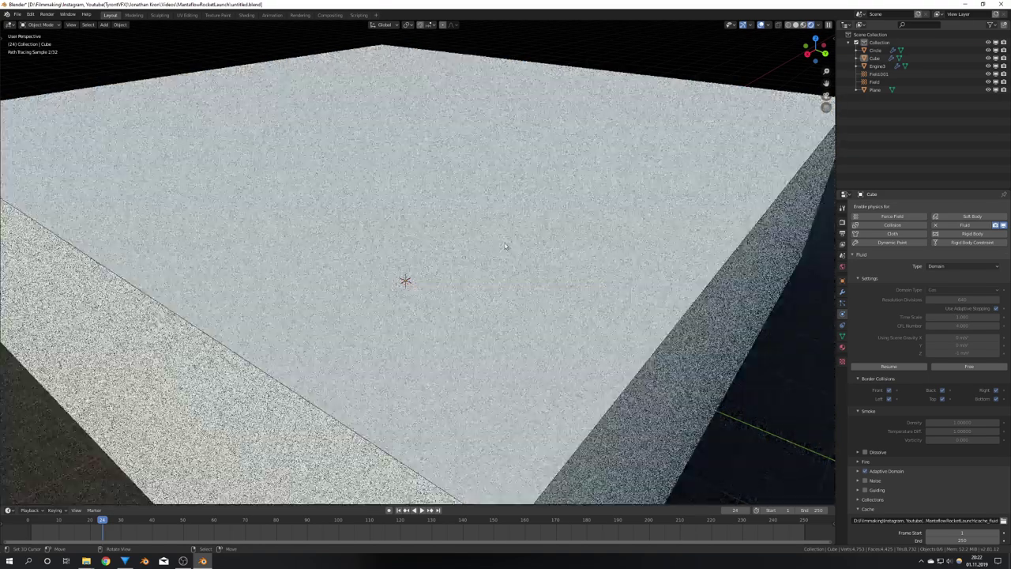
pyautogui.scroll(-8, 505, 245)
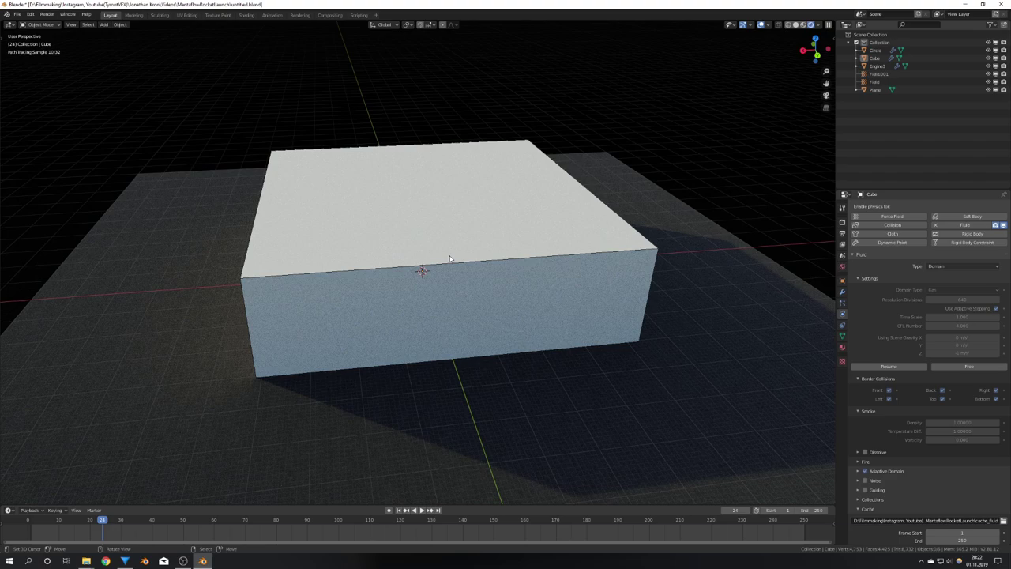
pyautogui.press('z')
pyautogui.click(695, 268)
pyautogui.click(523, 261)
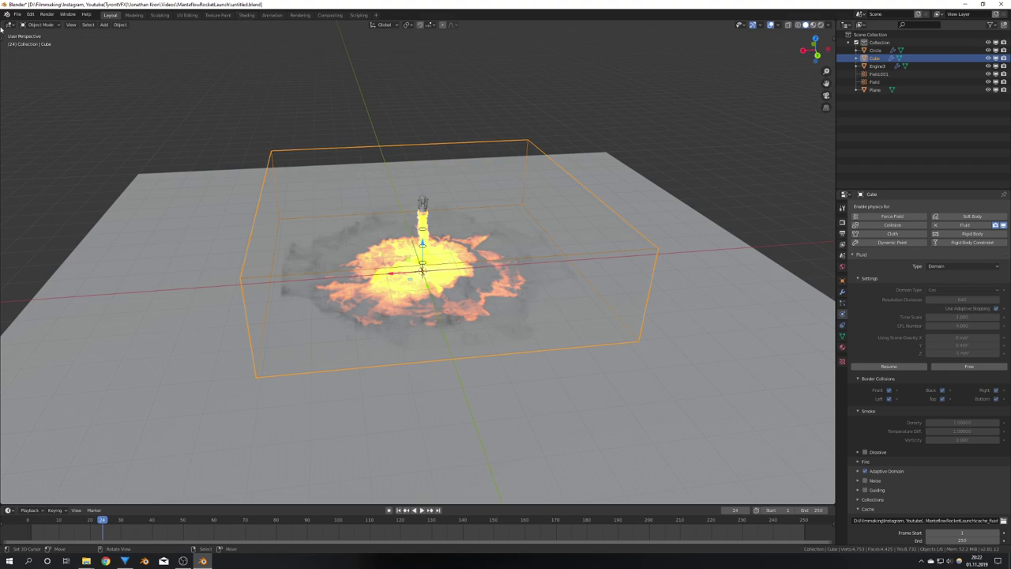
# Split the 3D view and turn the left area into a Shader Editor.
pyautogui.moveTo(1, 26); pyautogui.dragTo(332, 32)
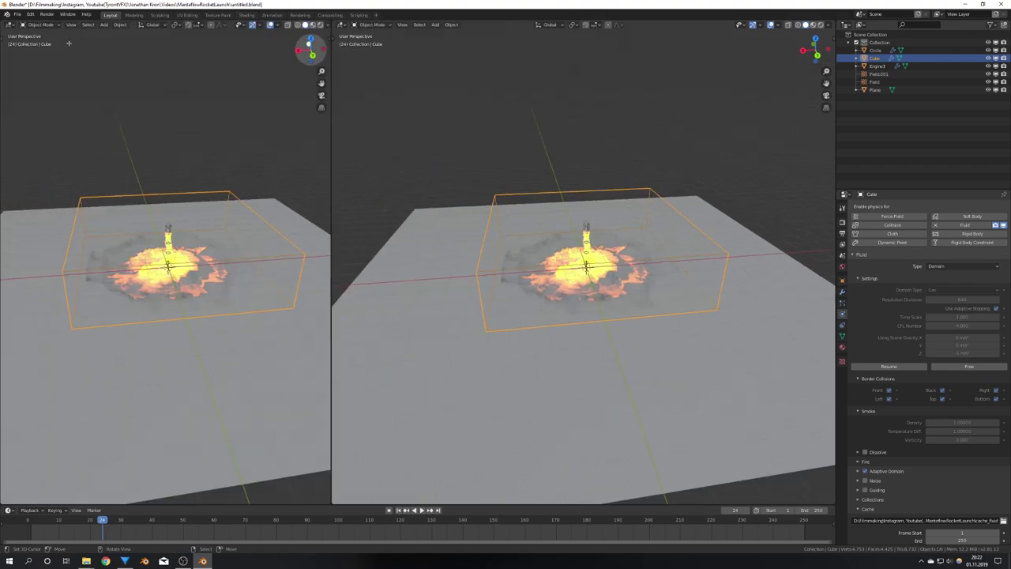
pyautogui.click(11, 25)
pyautogui.click(30, 79)
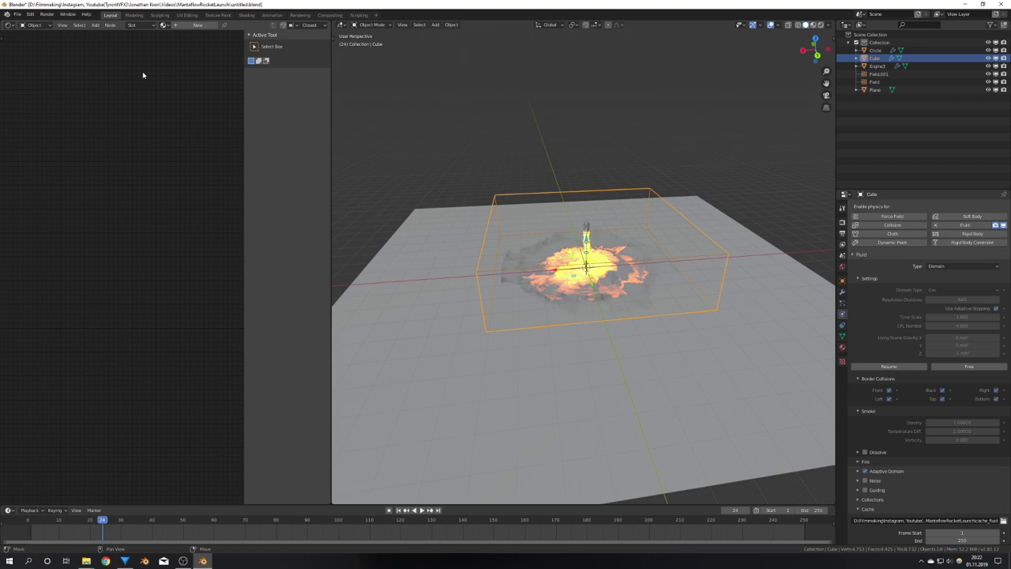
# Create a new material for the domain cube and move its Principled BSDF node aside.
pyautogui.click(209, 26)
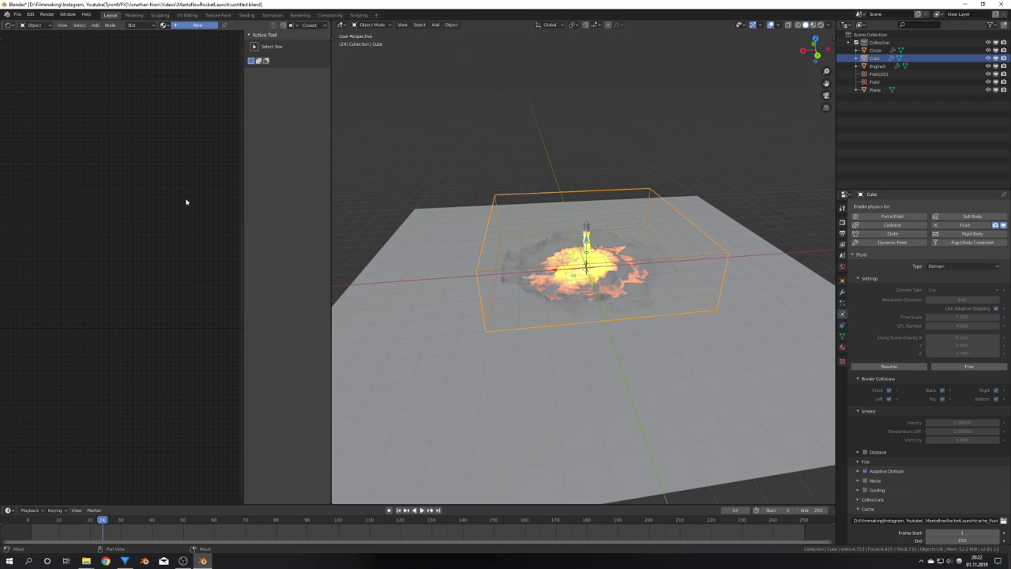
pyautogui.scroll(3, 158, 219)
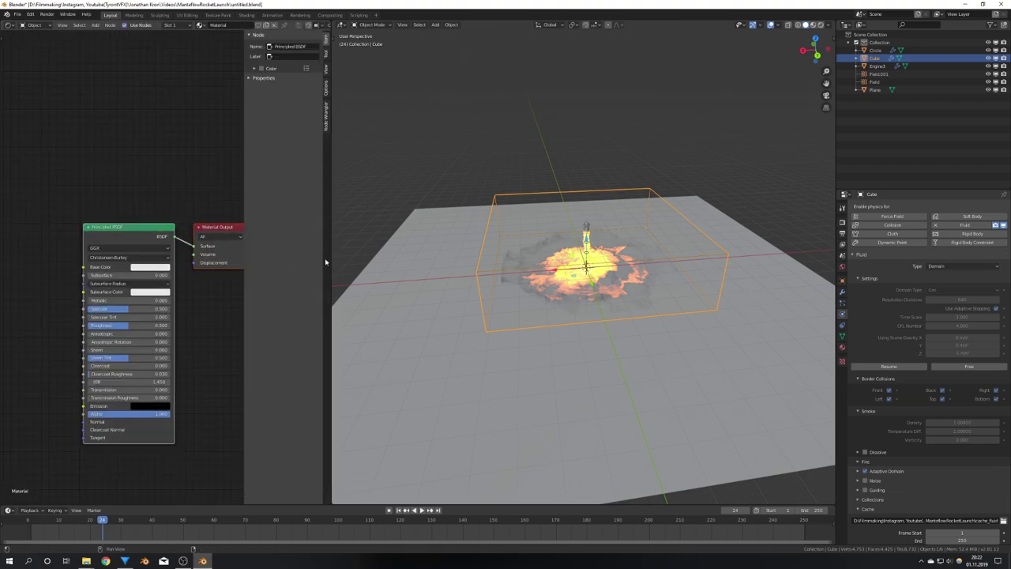
pyautogui.moveTo(132, 238); pyautogui.dragTo(105, 214)
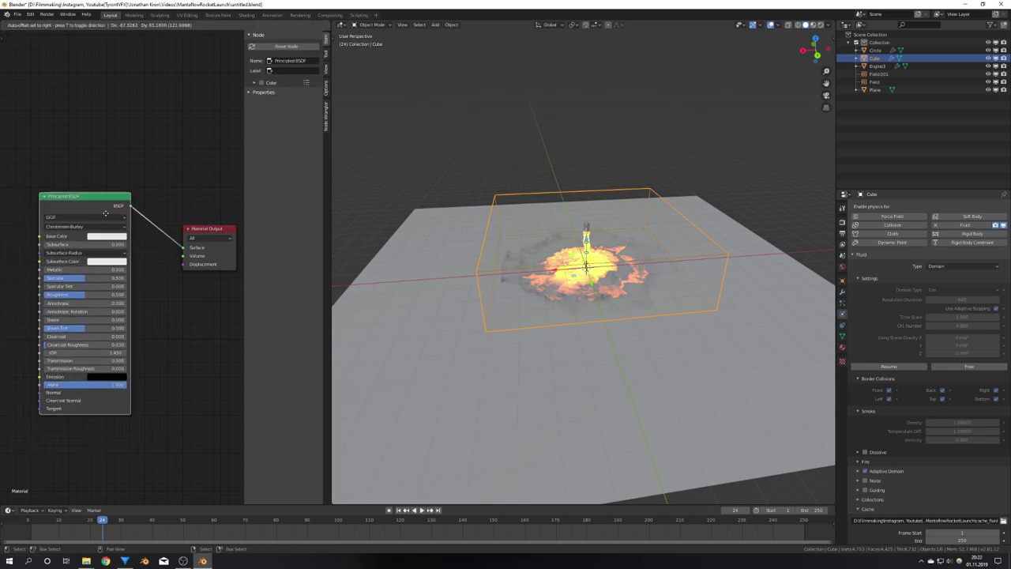
# Replace the Principled BSDF with a Principled Volume node linked to the Material Output's Volume input.
pyautogui.press('x')
pyautogui.scroll(3, 113, 266)
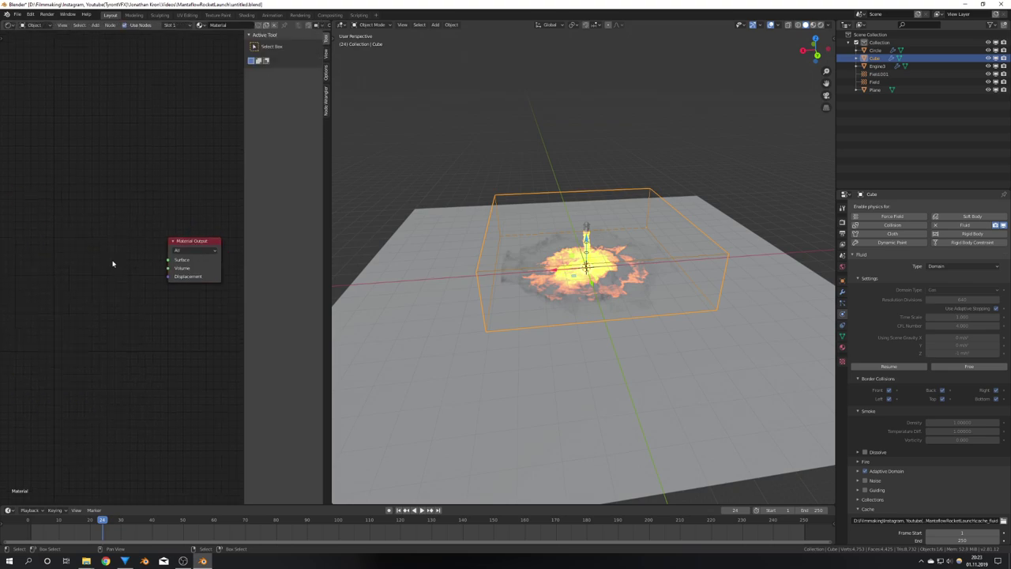
pyautogui.moveTo(167, 267); pyautogui.dragTo(118, 253)
pyautogui.hotkey('shift', 'a')
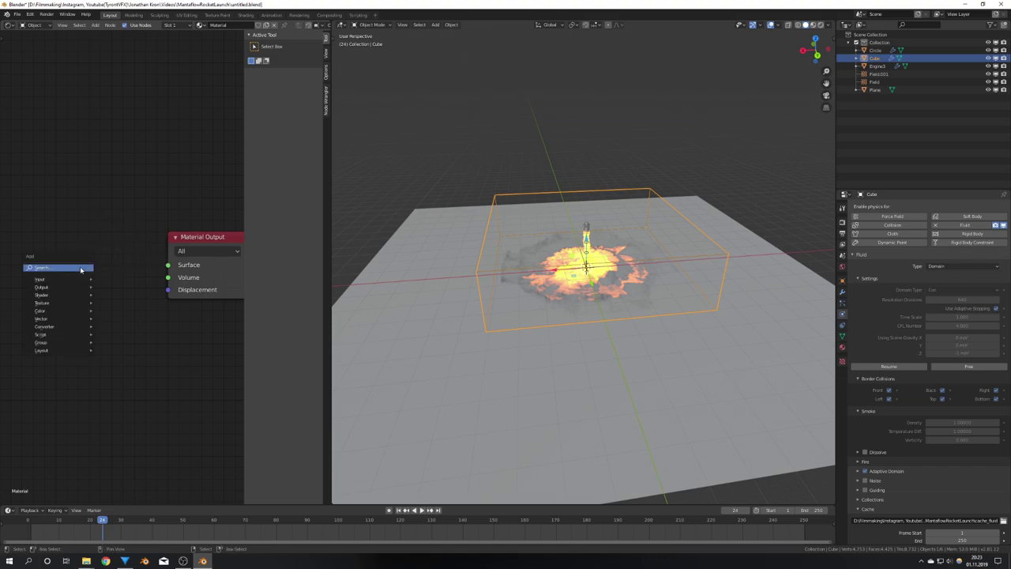
pyautogui.click(80, 267)
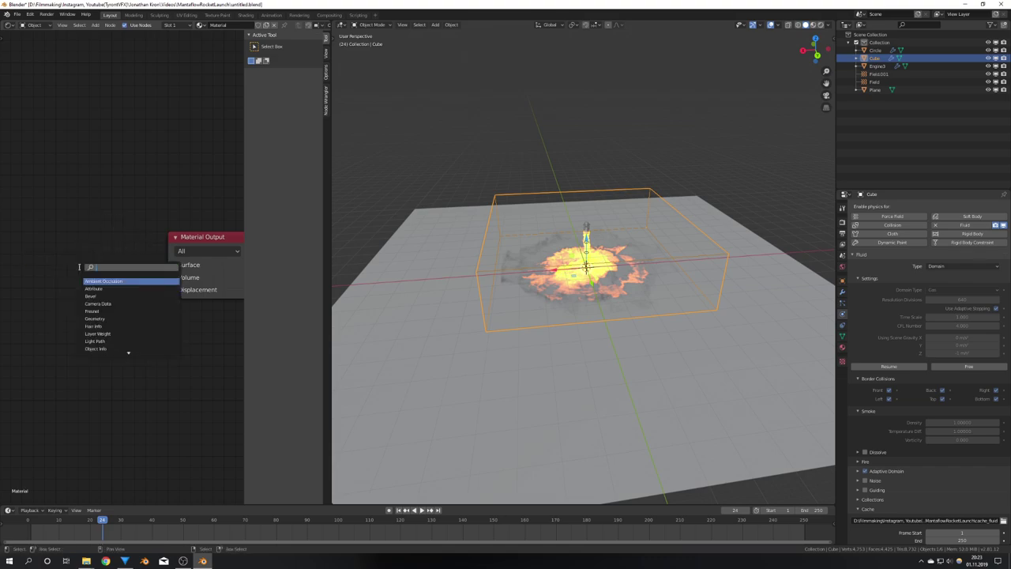
pyautogui.write('vo')
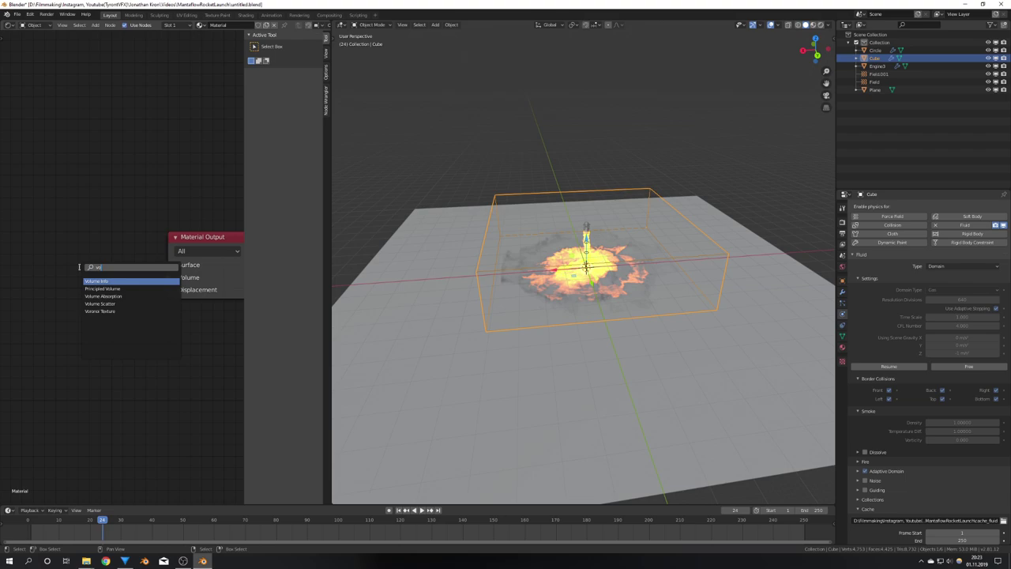
pyautogui.write('l')
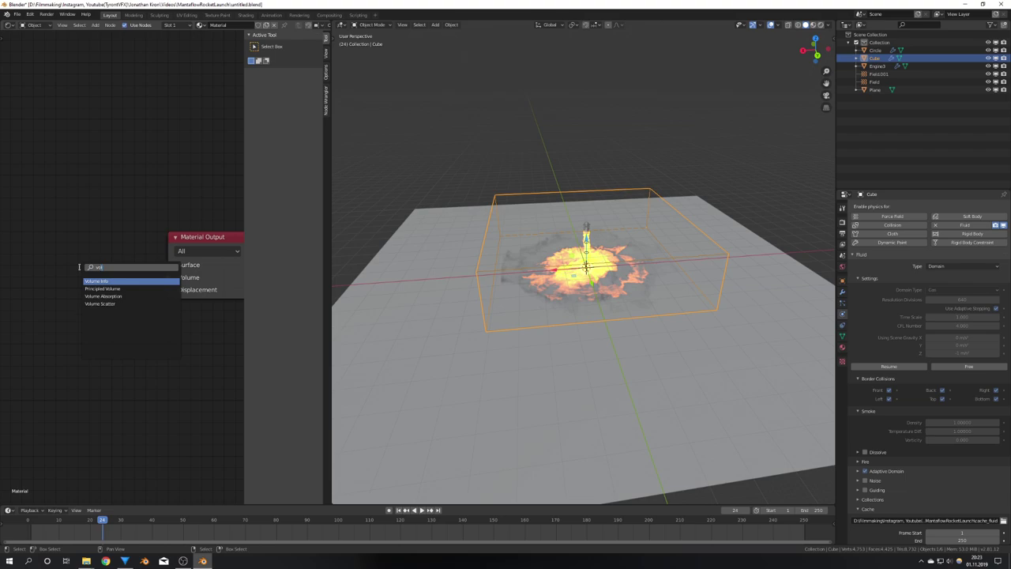
pyautogui.click(122, 287)
pyautogui.click(139, 227)
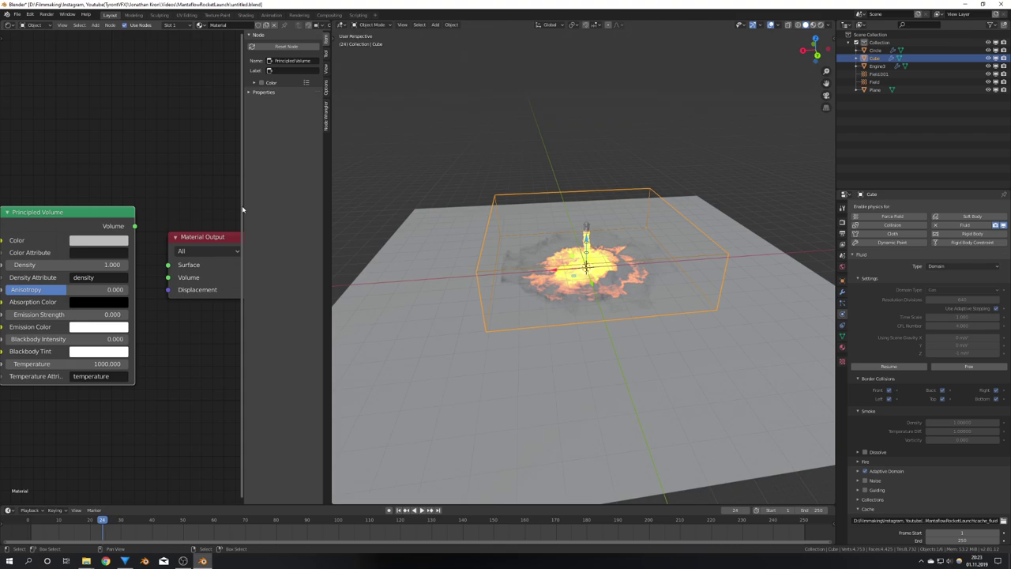
pyautogui.moveTo(136, 227)
pyautogui.mouseDown()
pyautogui.moveTo(141, 187)
pyautogui.moveTo(128, 220)
pyautogui.moveTo(168, 277)
pyautogui.mouseUp()
pyautogui.moveTo(436, 287); pyautogui.dragTo(600, 296, button='middle')
# Preview the domain volume in Rendered viewport shading.
pyautogui.scroll(3, 600, 297)
pyautogui.press('z')
pyautogui.click(596, 159)
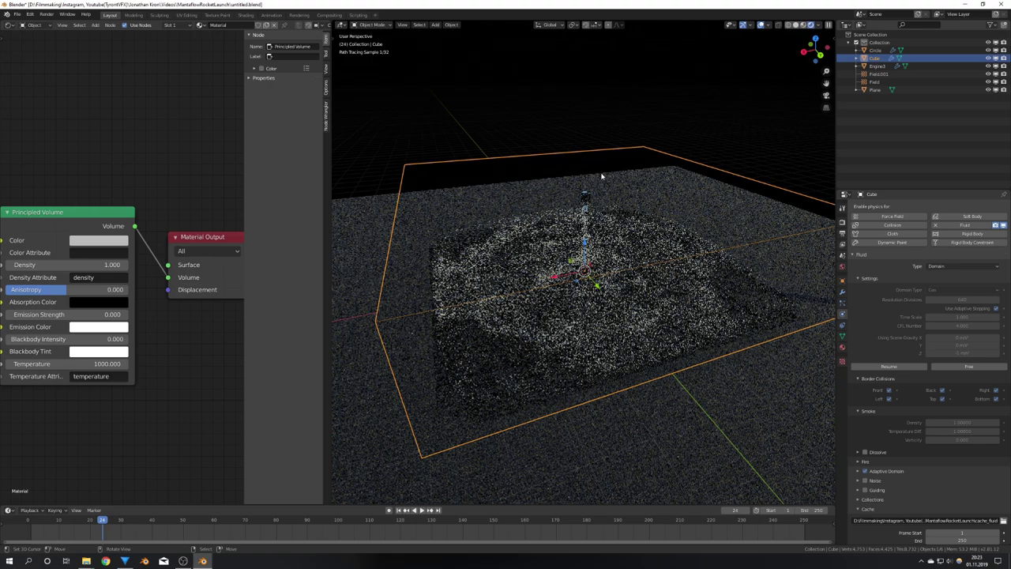
# Return to solid shading, hide the node sidebar, and set Blackbody Intensity to 1.
pyautogui.press('z')
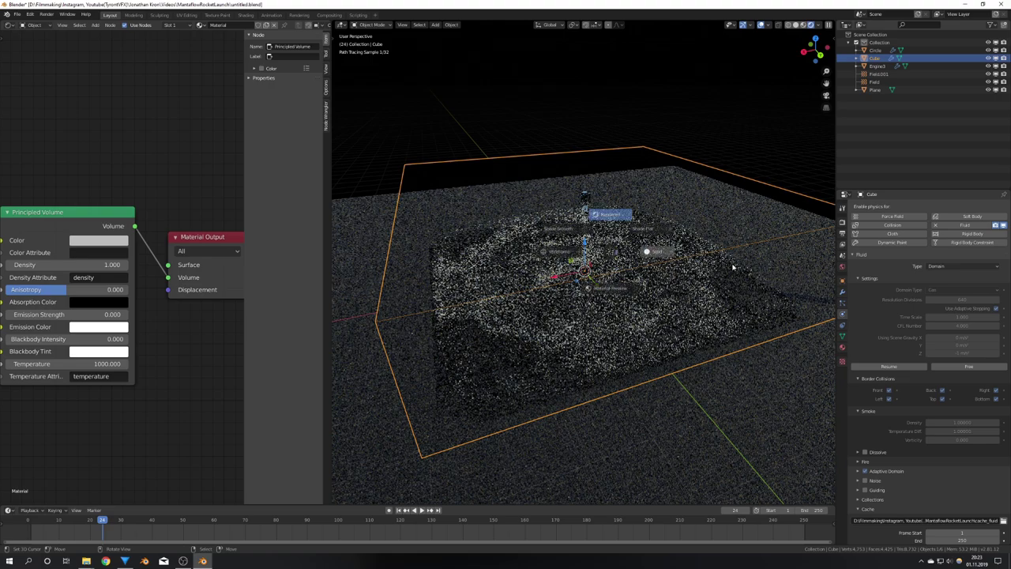
pyautogui.click(628, 247)
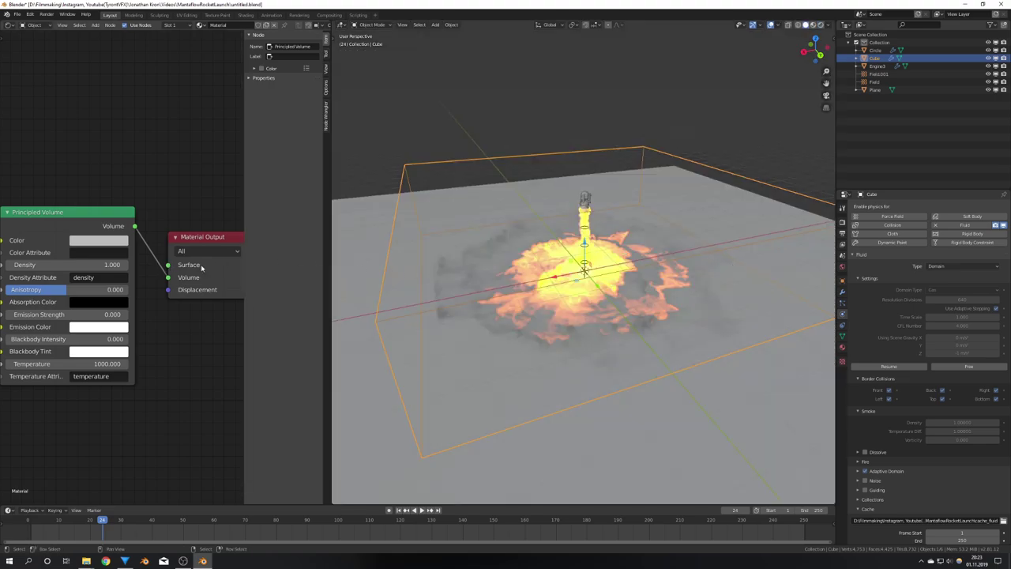
pyautogui.press('n')
pyautogui.moveTo(183, 275); pyautogui.dragTo(229, 284, button='middle')
pyautogui.scroll(2, 260, 355)
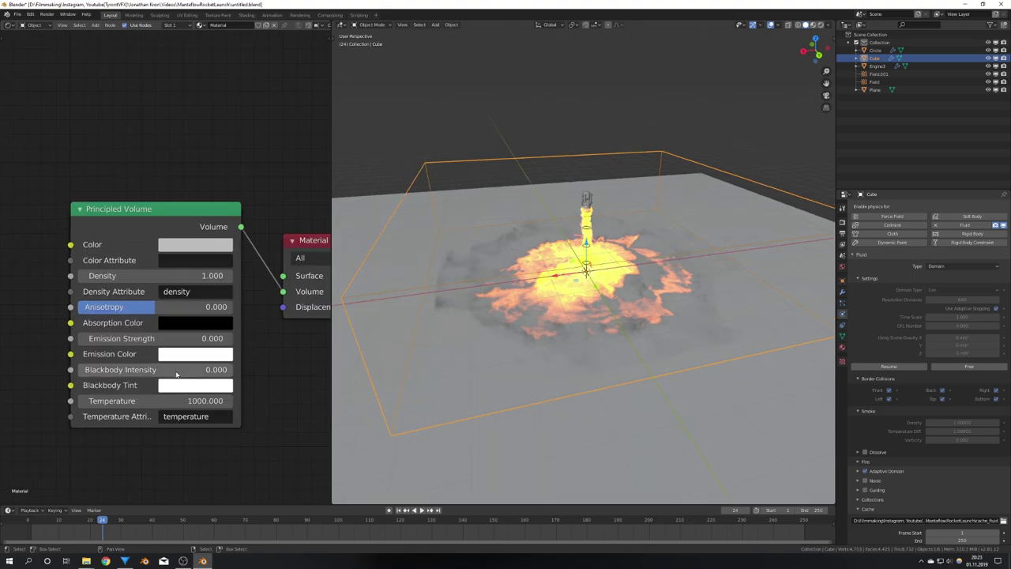
pyautogui.doubleClick(175, 369)
pyautogui.write('1')
pyautogui.press('Return')
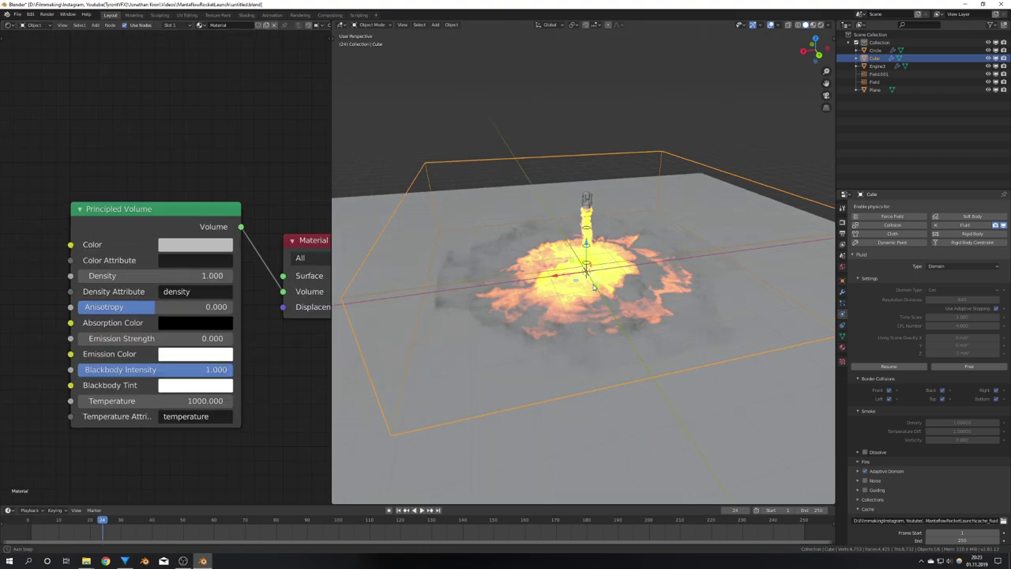
# View the fire from a lower angle in material preview shading.
pyautogui.moveTo(553, 284); pyautogui.dragTo(599, 288, button='middle')
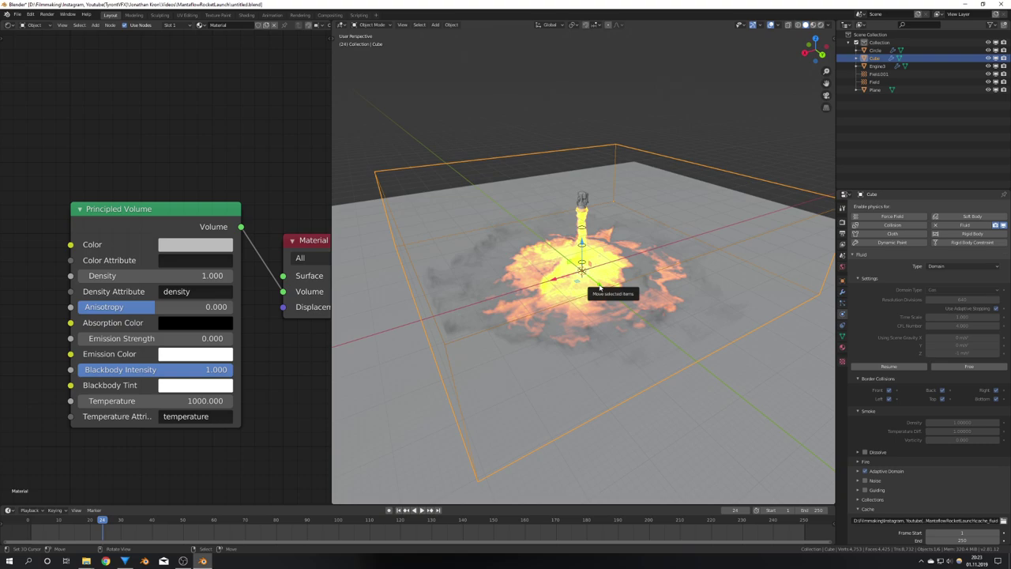
pyautogui.press('z')
pyautogui.click(610, 316)
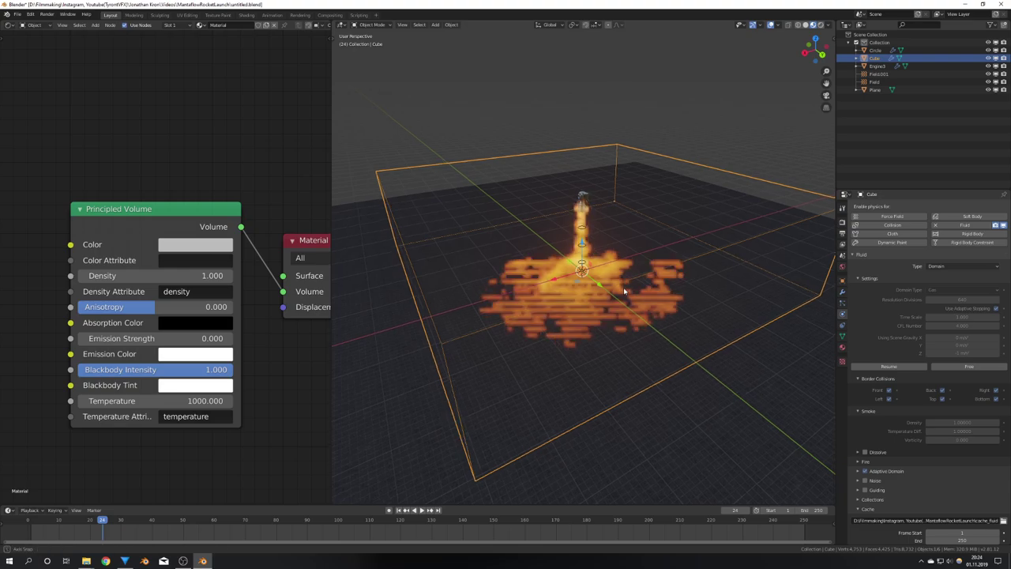
pyautogui.moveTo(627, 286); pyautogui.dragTo(611, 281, button='middle')
pyautogui.scroll(4, 611, 281)
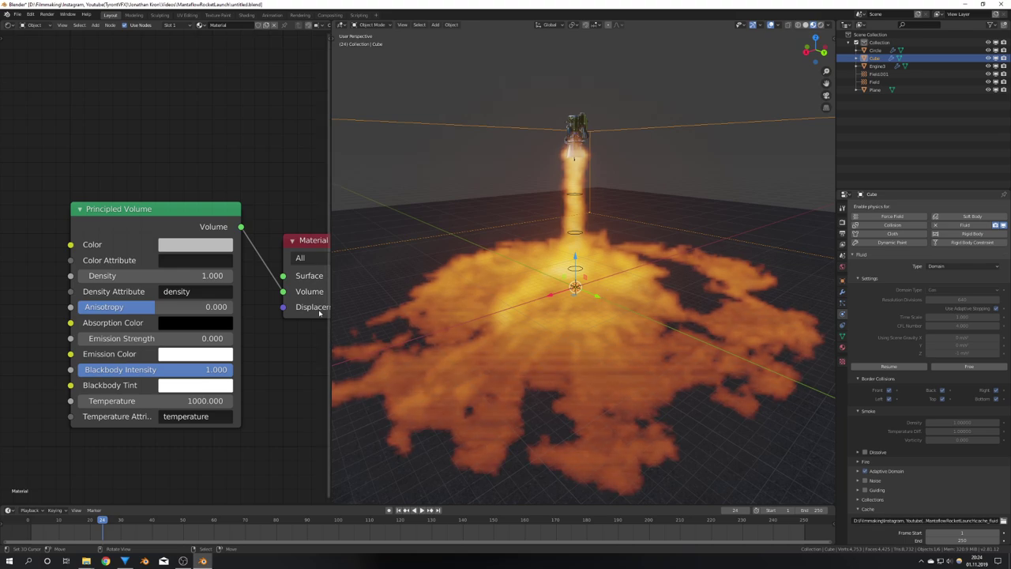
# Set the Principled Volume's Blackbody Intensity to 30 and Density to 5.
pyautogui.doubleClick(178, 369)
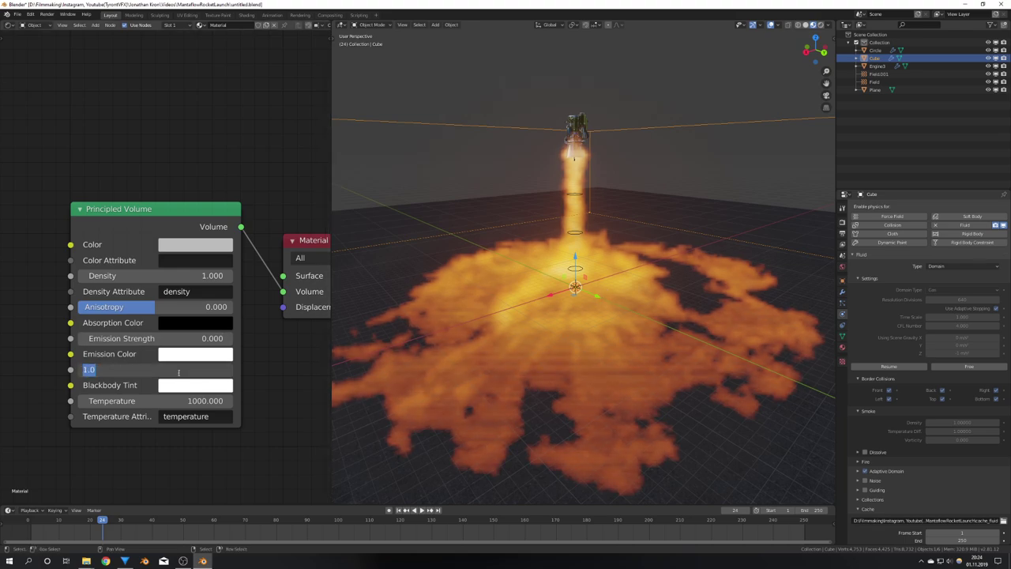
pyautogui.write('30')
pyautogui.press('Return')
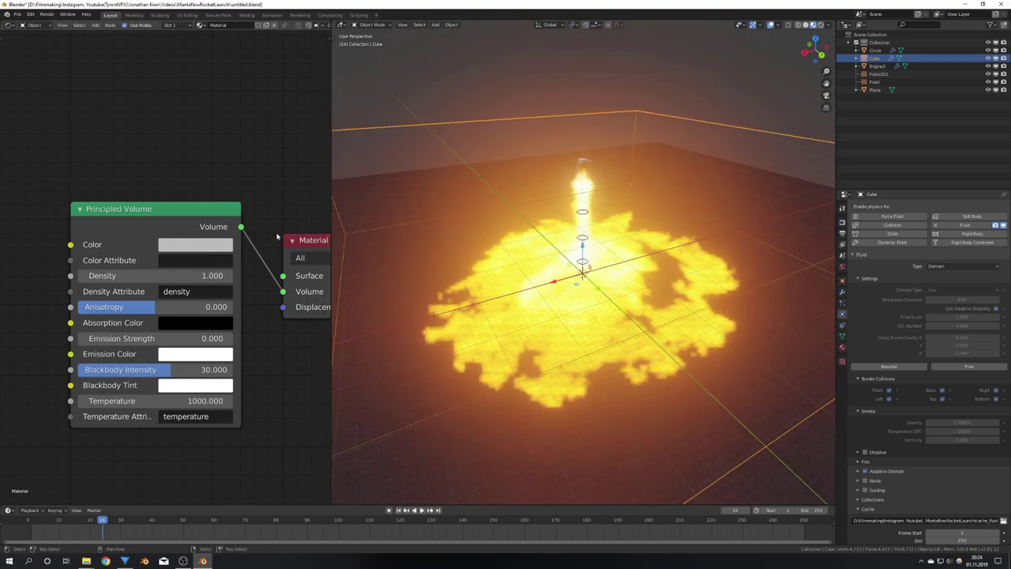
pyautogui.click(178, 275)
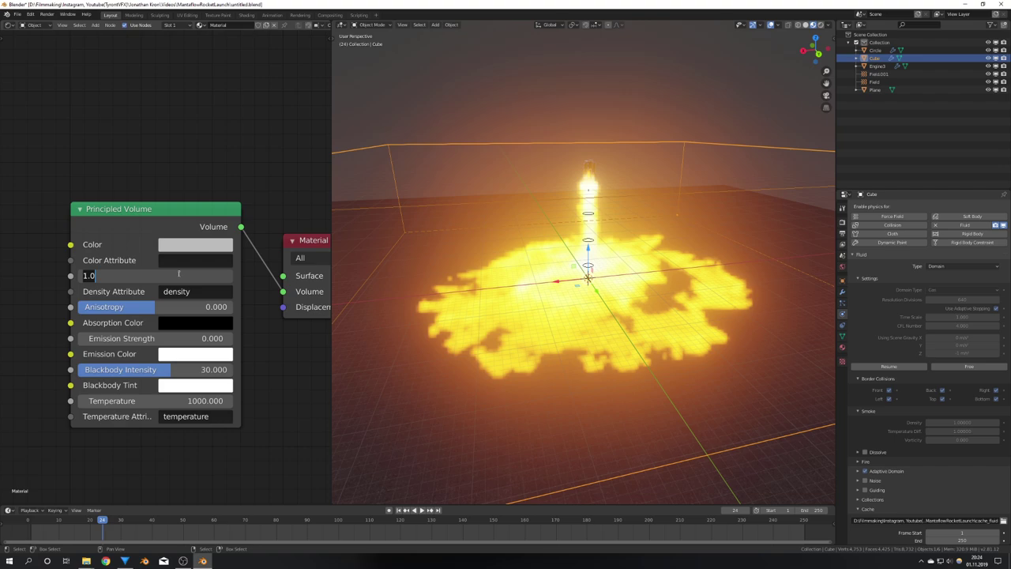
pyautogui.write('5')
pyautogui.press('Return')
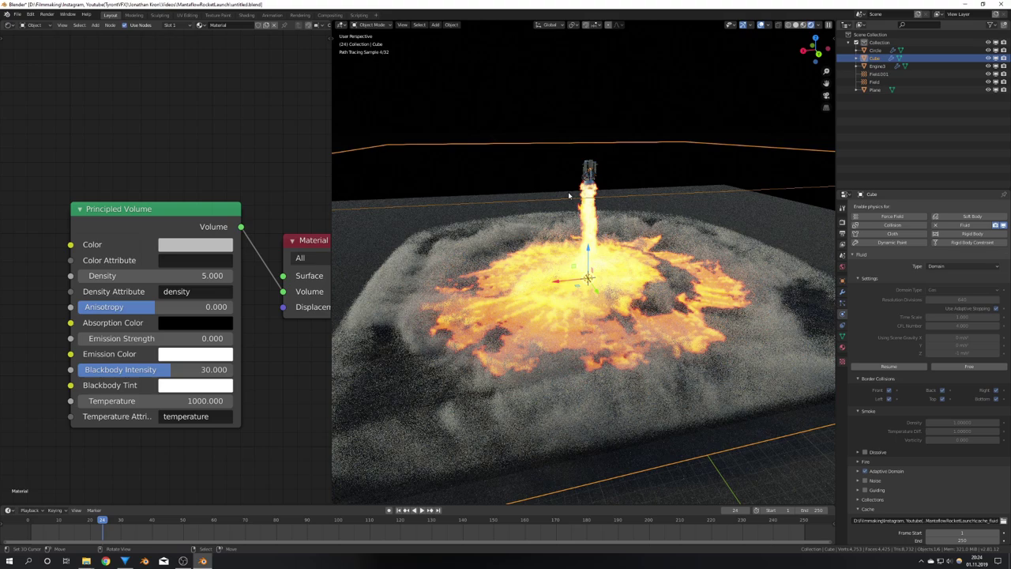
# Switch the viewport from the rendered fire preview back to Solid shading.
pyautogui.press('z')
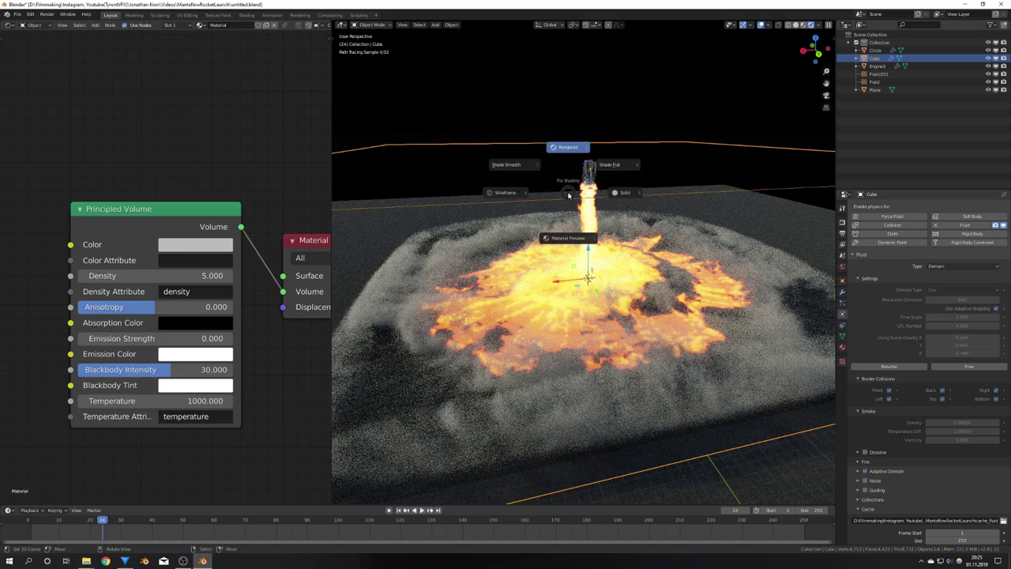
pyautogui.click(633, 203)
# In the Compositing workspace, add a Viewer node fed by Render Layers and arrange the nodes.
pyautogui.click(329, 15)
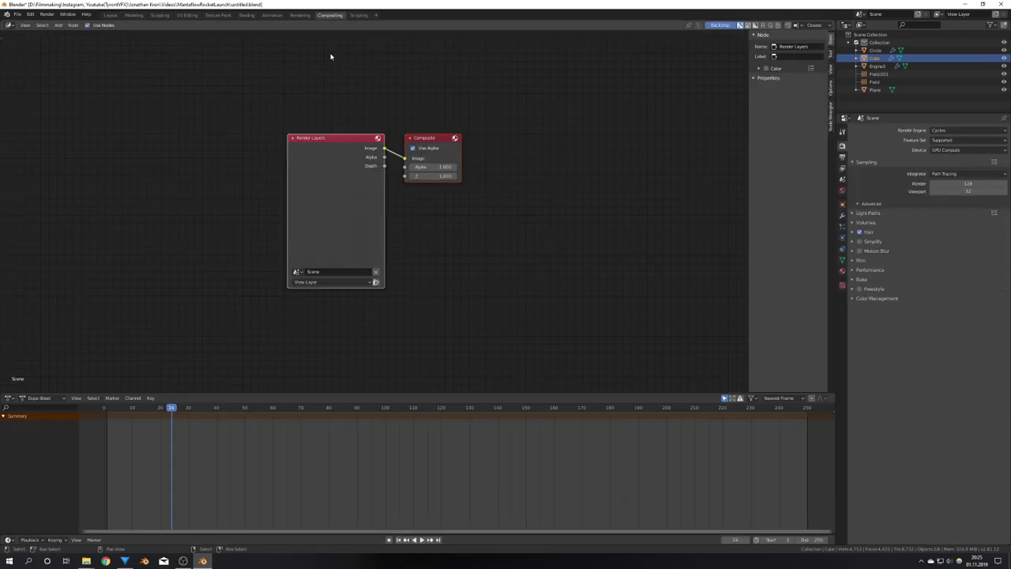
pyautogui.moveTo(342, 161); pyautogui.dragTo(124, 128)
pyautogui.hotkey('shift', 'a')
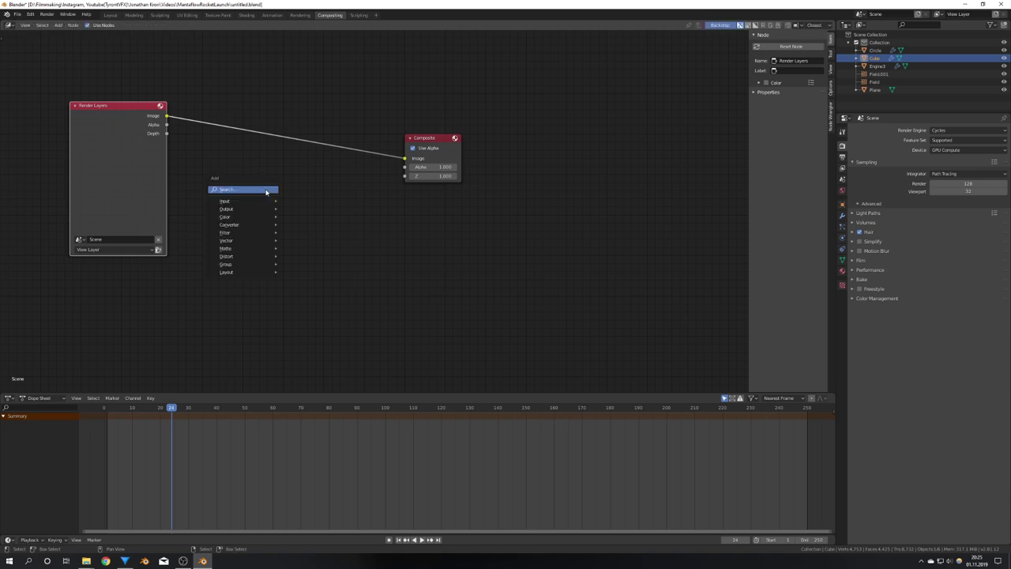
pyautogui.keyDown('ctrl'); pyautogui.keyDown('shift'); pyautogui.click(140, 153); pyautogui.keyUp('shift'); pyautogui.keyUp('ctrl')
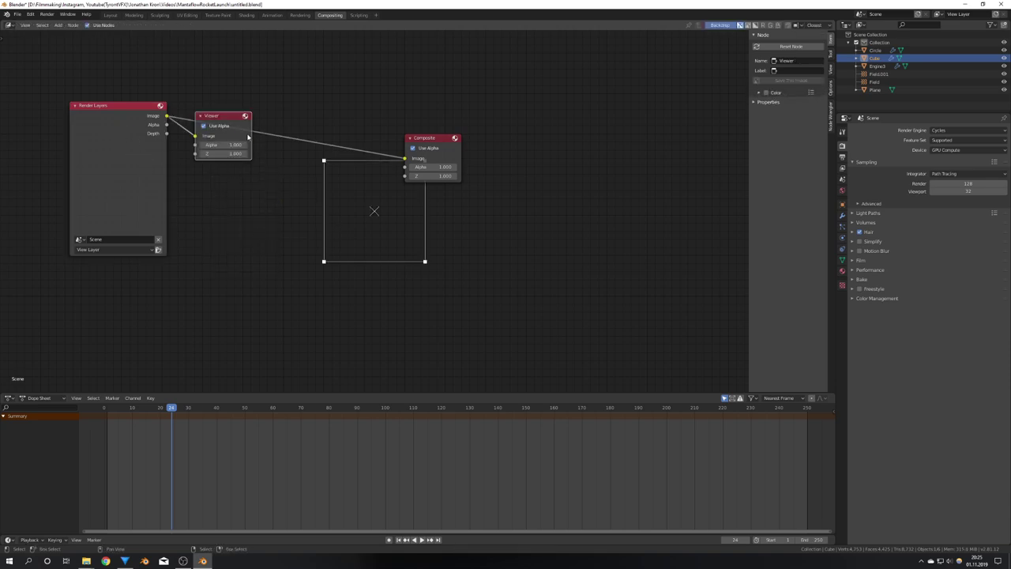
pyautogui.press('g')
pyautogui.click(552, 252)
pyautogui.moveTo(446, 163); pyautogui.dragTo(542, 154)
pyautogui.moveTo(465, 177); pyautogui.dragTo(486, 211, button='middle')
# Add an unconnected Denoise node below the other compositor nodes.
pyautogui.hotkey('shift', 'a')
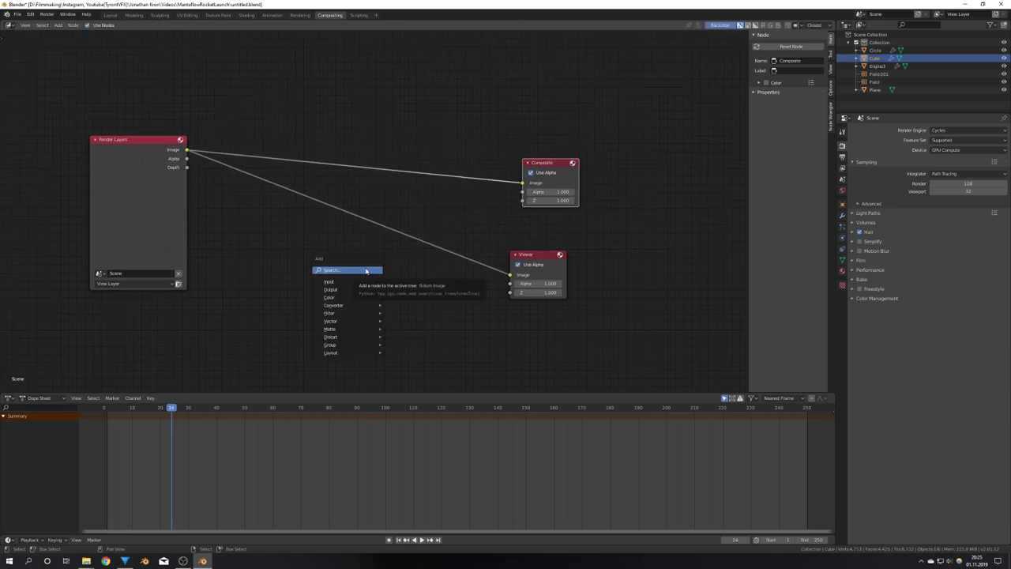
pyautogui.click(365, 271)
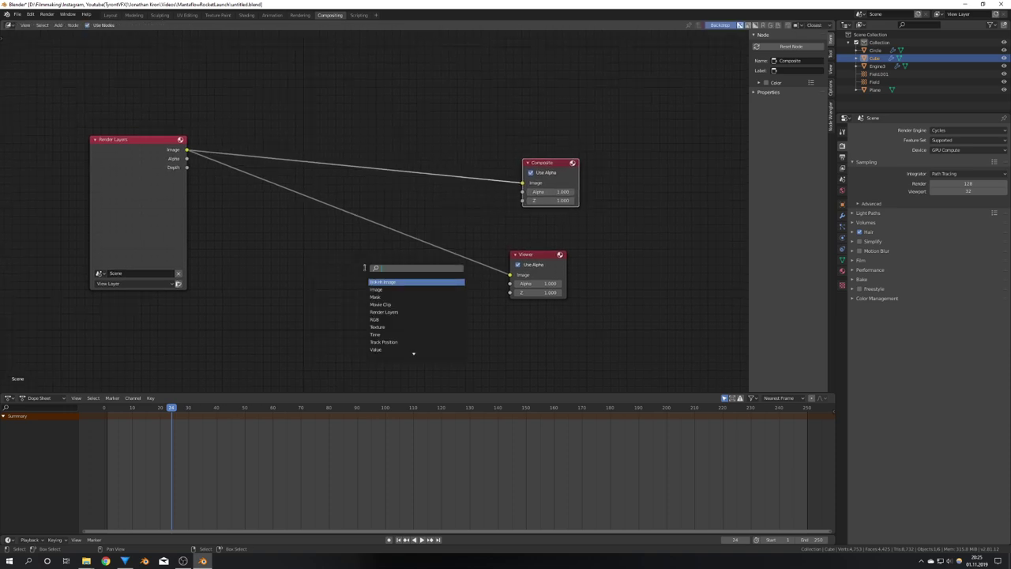
pyautogui.write('den')
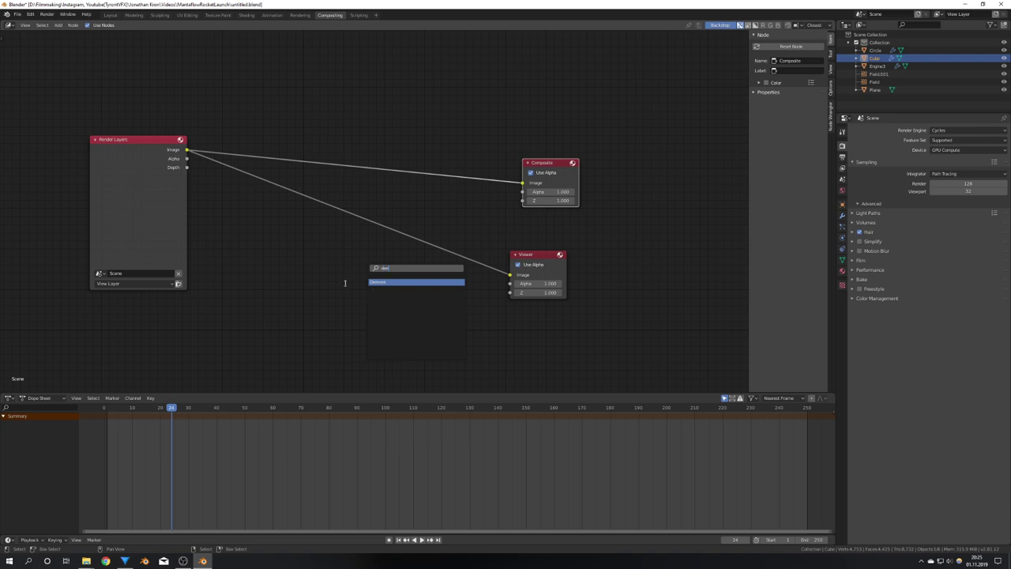
pyautogui.press('Return')
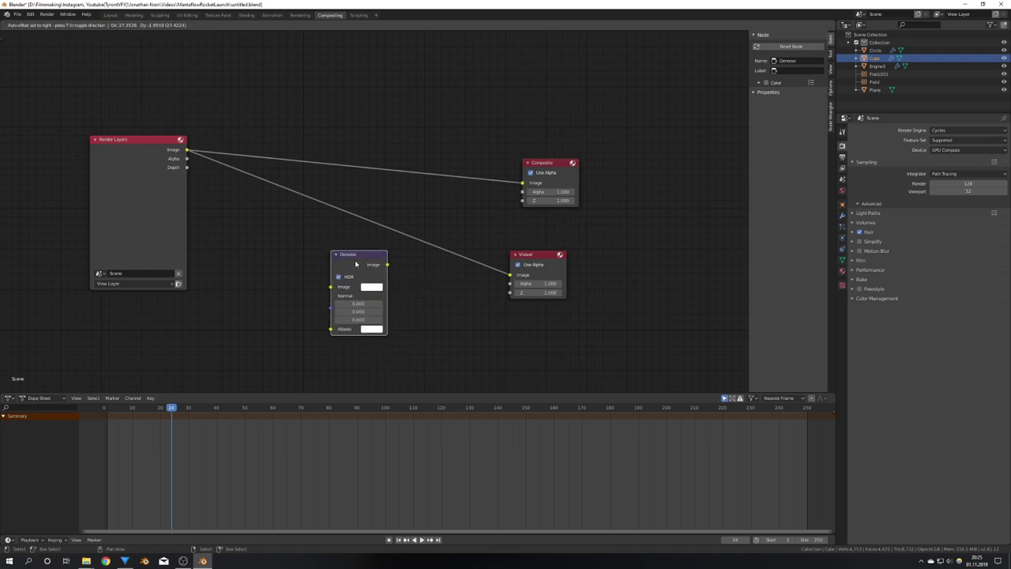
pyautogui.click(355, 264)
pyautogui.moveTo(330, 286); pyautogui.dragTo(329, 311)
pyautogui.click(332, 330)
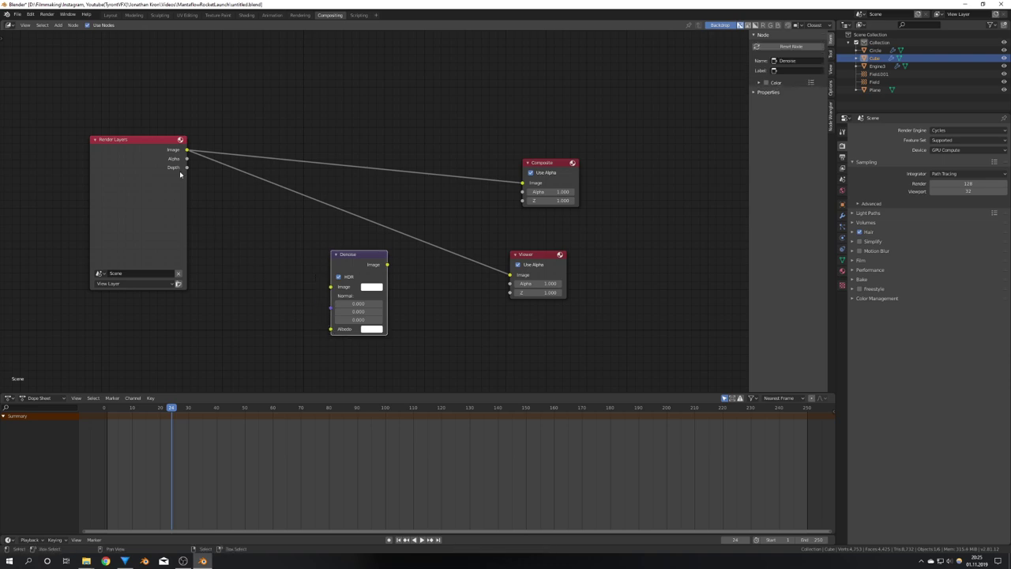
pyautogui.moveTo(180, 175)
pyautogui.mouseDown()
pyautogui.moveTo(158, 170)
pyautogui.moveTo(168, 165)
pyautogui.mouseUp()
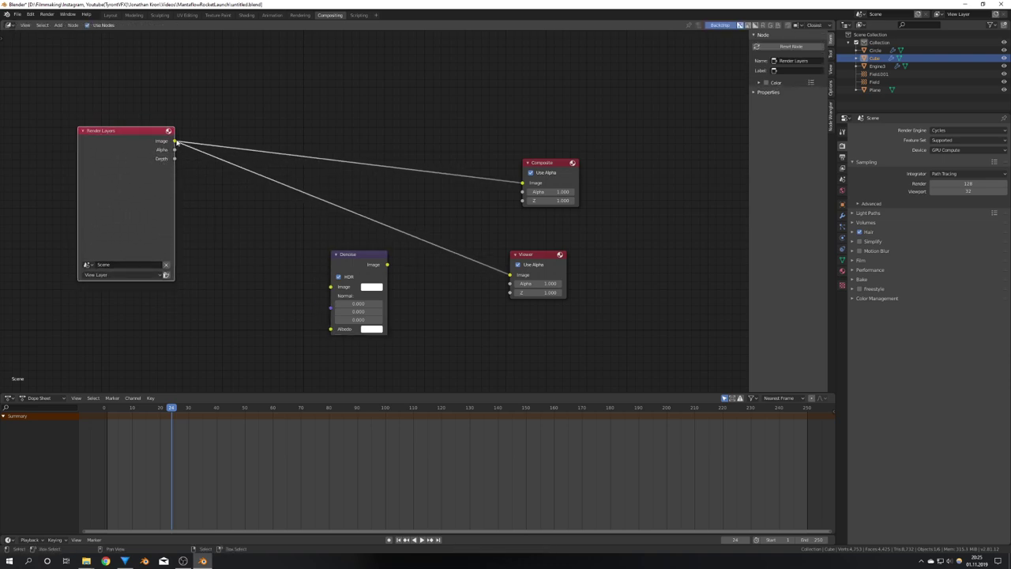
# Enable the Denoising Data pass in View Layer properties.
pyautogui.click(842, 168)
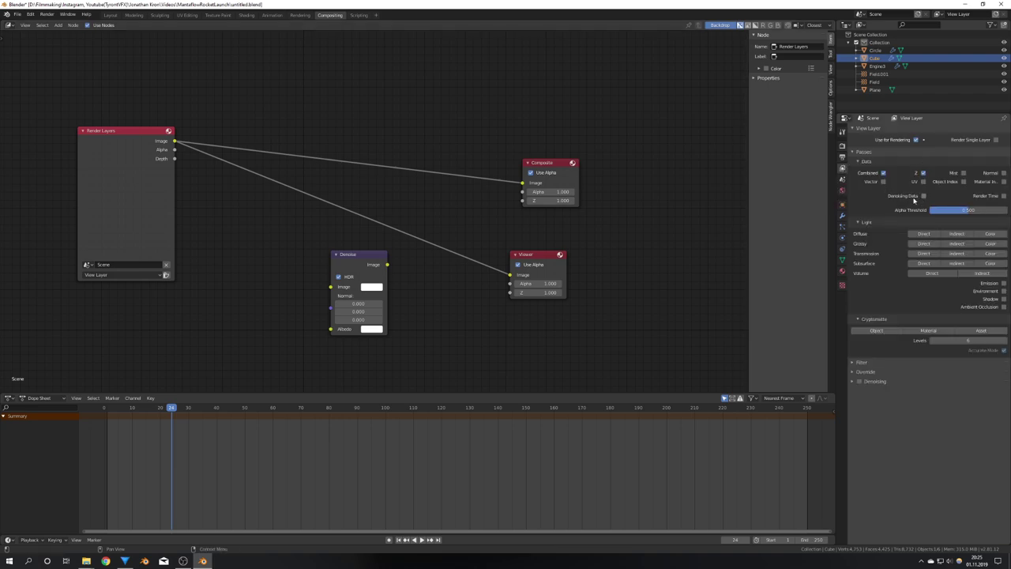
pyautogui.click(923, 196)
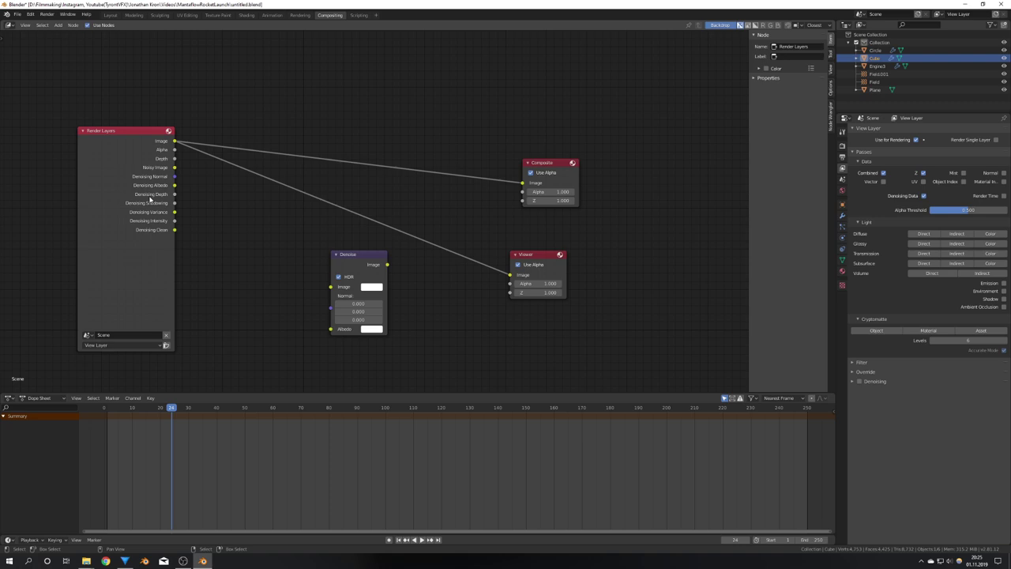
pyautogui.moveTo(150, 199); pyautogui.dragTo(124, 198)
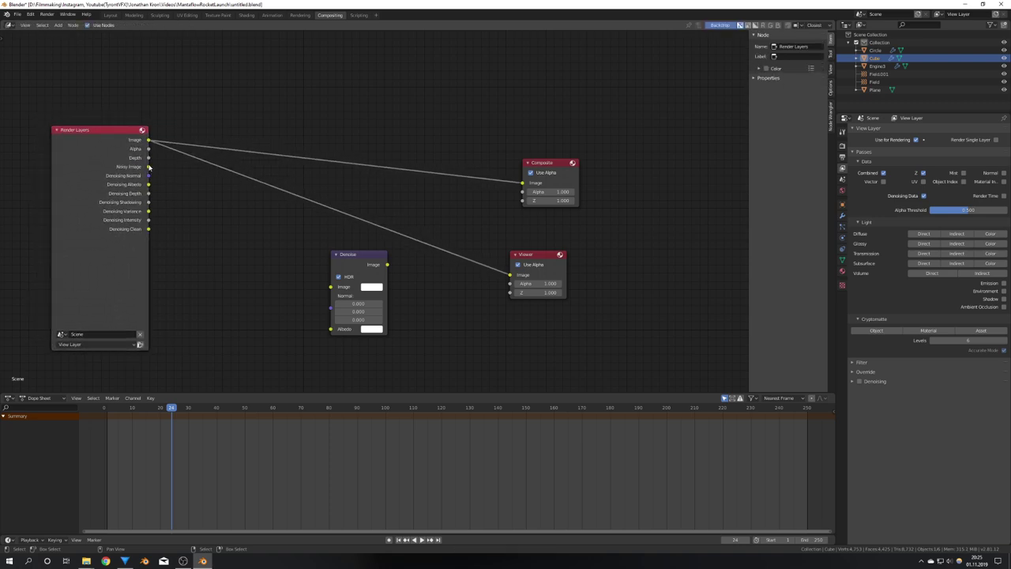
# Link Noisy Image, Denoising Normal and Denoising Albedo into Denoise, and its output to the Viewer.
pyautogui.moveTo(149, 166); pyautogui.dragTo(332, 286)
pyautogui.moveTo(148, 175); pyautogui.dragTo(330, 307)
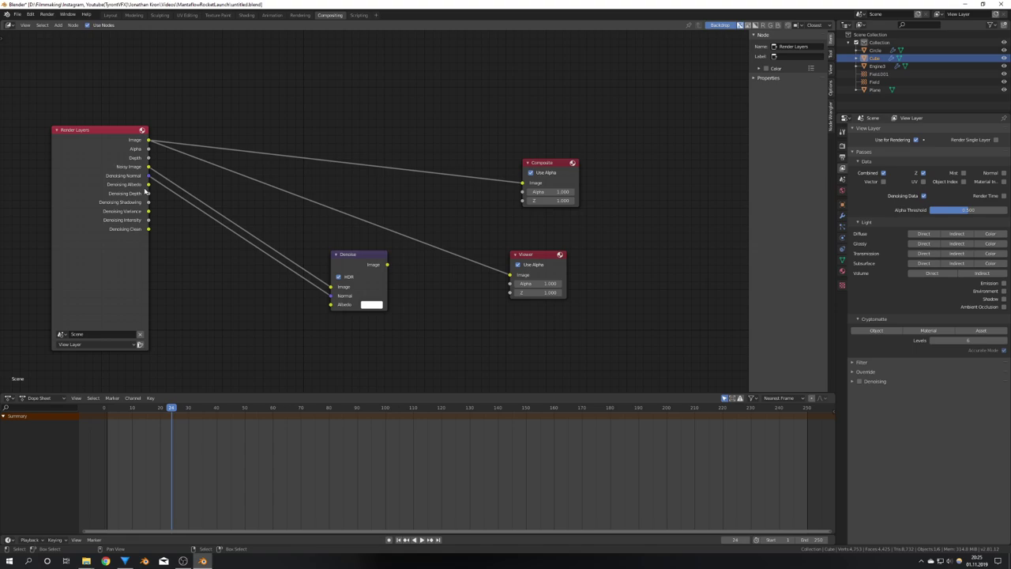
pyautogui.moveTo(148, 184); pyautogui.dragTo(331, 304)
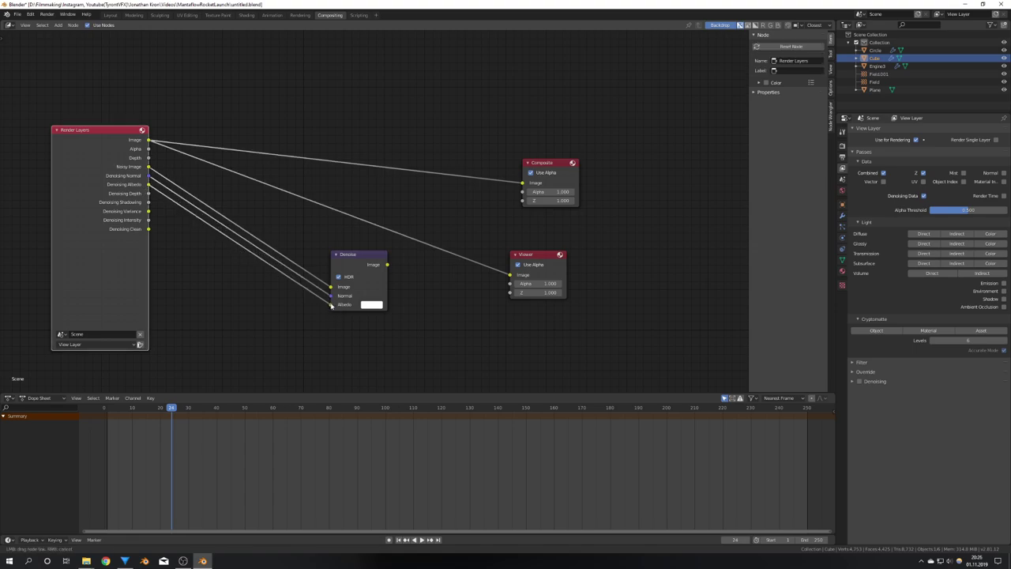
pyautogui.moveTo(385, 265); pyautogui.dragTo(522, 183)
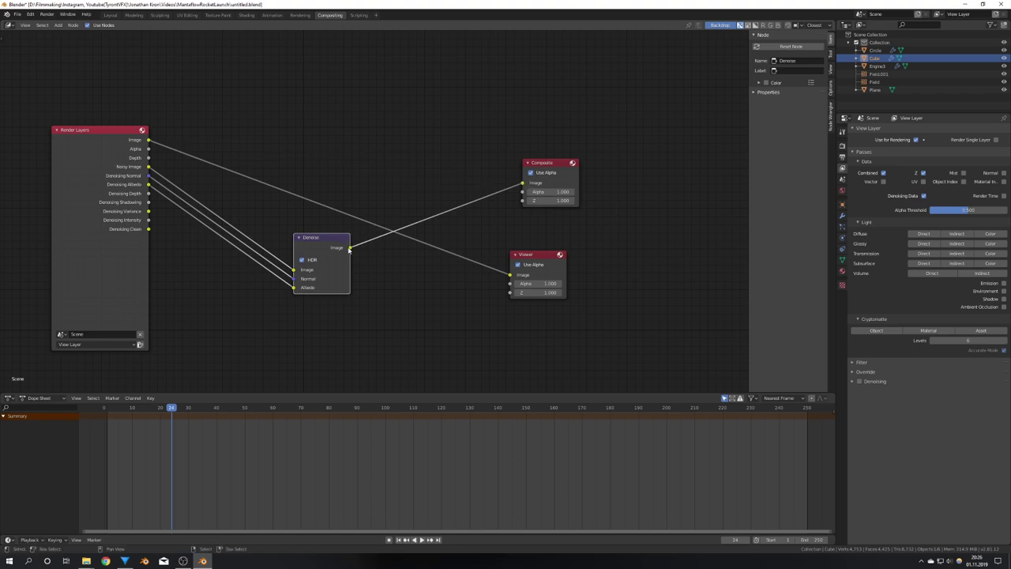
pyautogui.moveTo(350, 247); pyautogui.dragTo(510, 274)
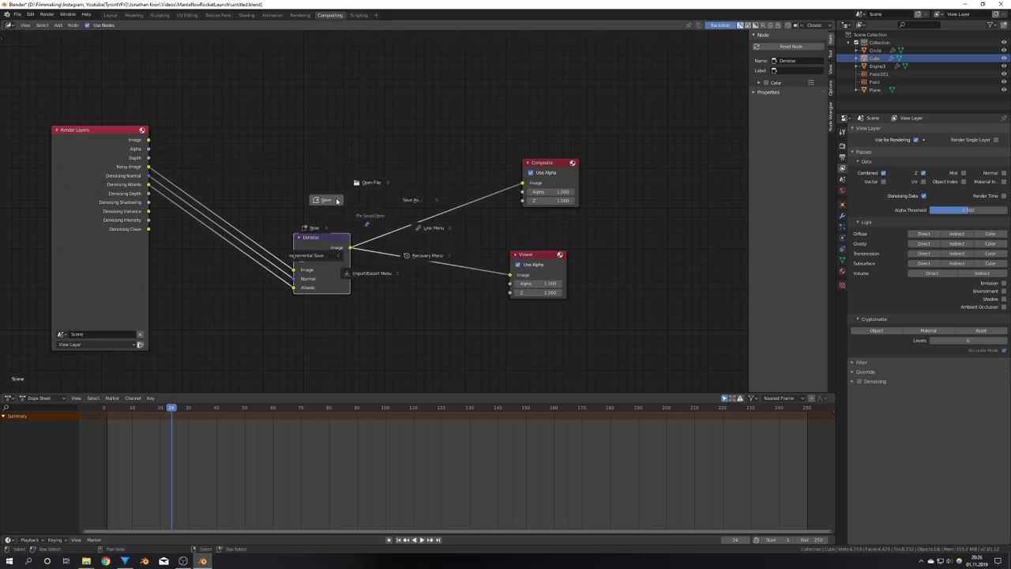
# Save the file and, in Layout, orbit to a high view looking down on the fire.
pyautogui.hotkey('ctrl', 's')
pyautogui.click(114, 15)
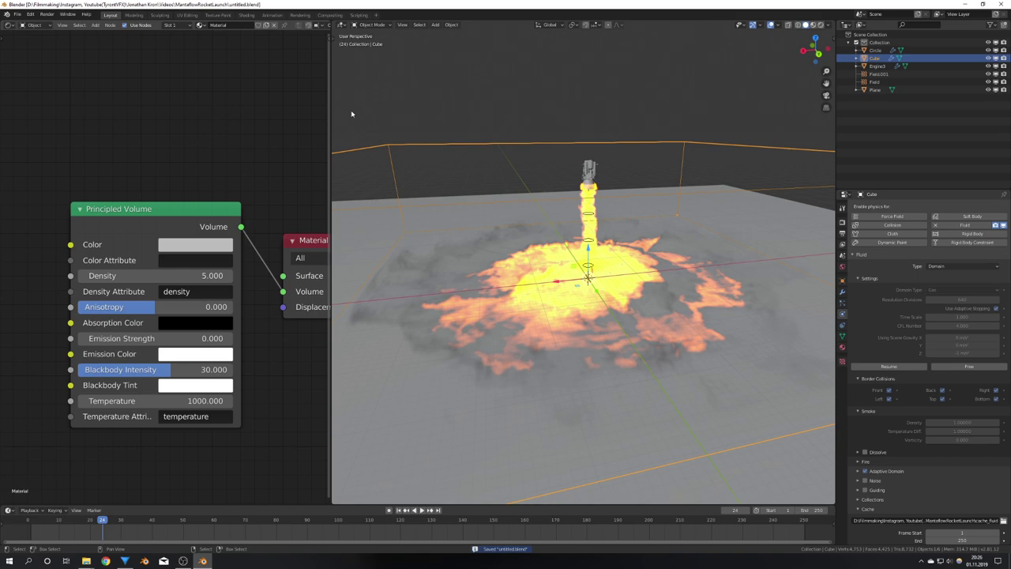
pyautogui.scroll(-4, 550, 213)
pyautogui.moveTo(550, 213); pyautogui.dragTo(501, 245, button='middle')
pyautogui.scroll(3, 502, 245)
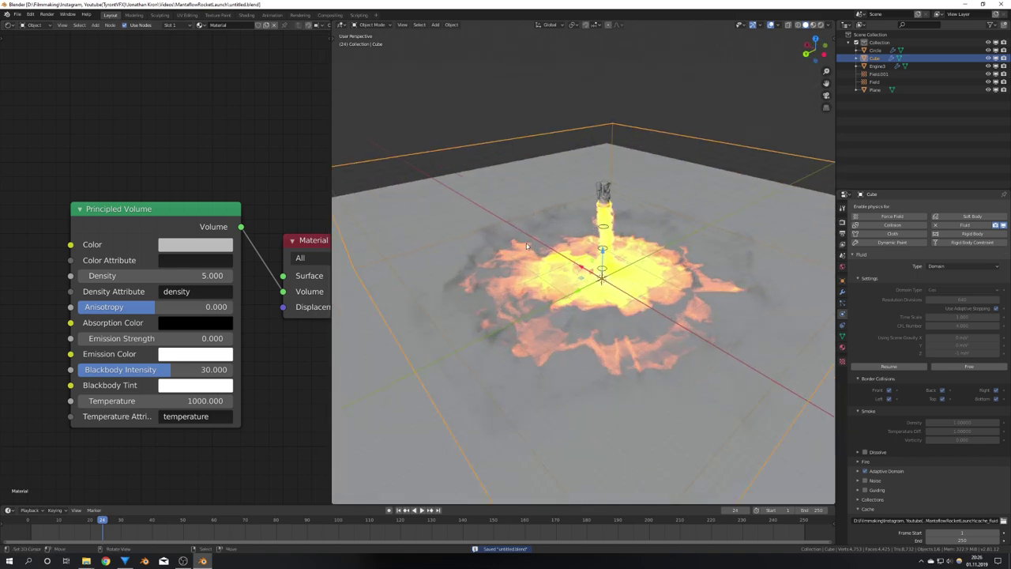
pyautogui.moveTo(600, 276)
pyautogui.mouseDown(button='middle')
pyautogui.moveTo(606, 284)
pyautogui.moveTo(610, 271)
pyautogui.moveTo(600, 294)
pyautogui.mouseUp(button='middle')
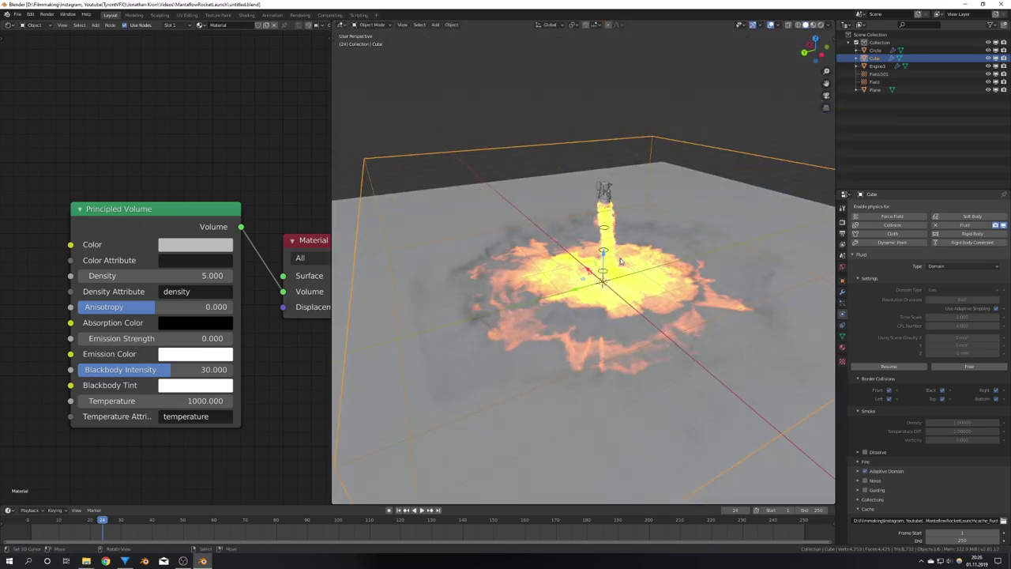
# Add a camera aligned to the current view, with a 34.5 mm focal length, and reposition it.
pyautogui.hotkey('shift', 'a')
pyautogui.click(626, 361)
pyautogui.press('ctrl+alt+KP_0')
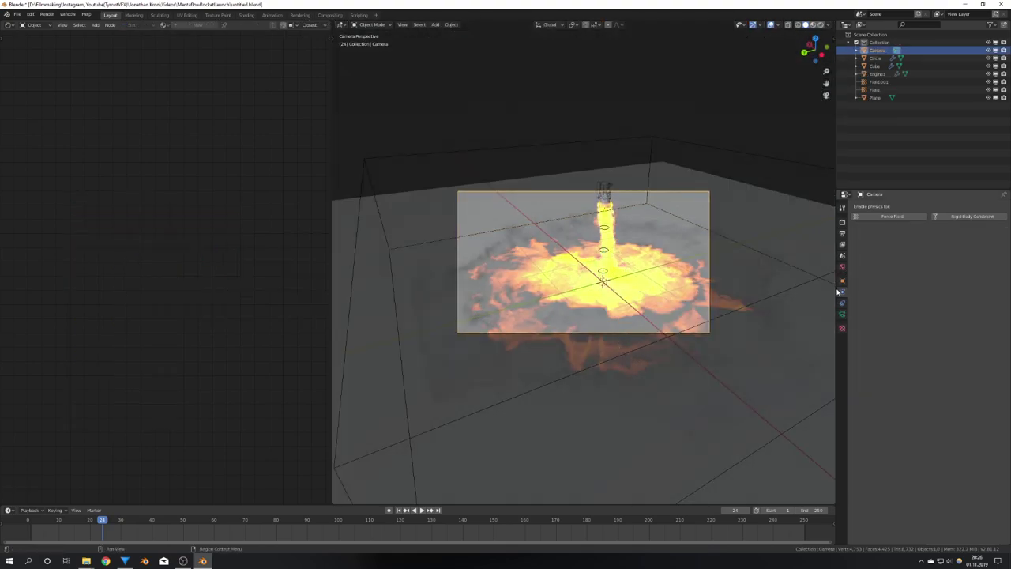
pyautogui.click(842, 314)
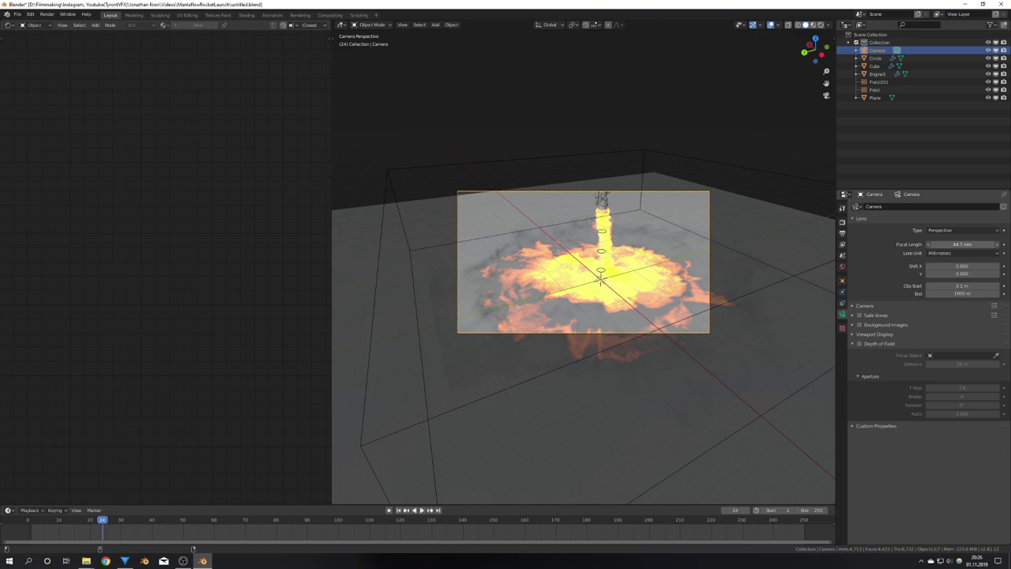
pyautogui.moveTo(959, 243); pyautogui.dragTo(932, 244)
pyautogui.press('g')
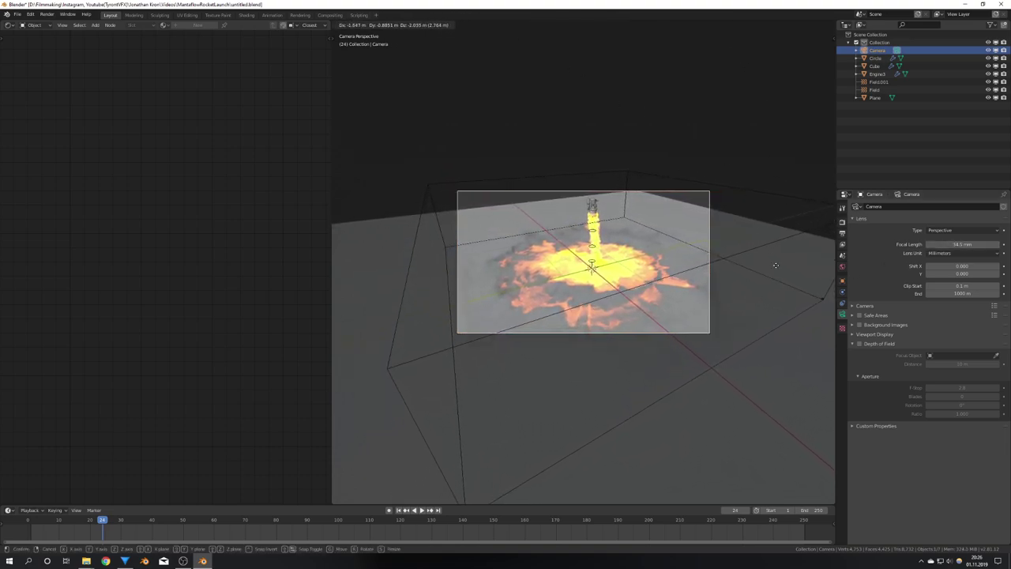
pyautogui.click(797, 348)
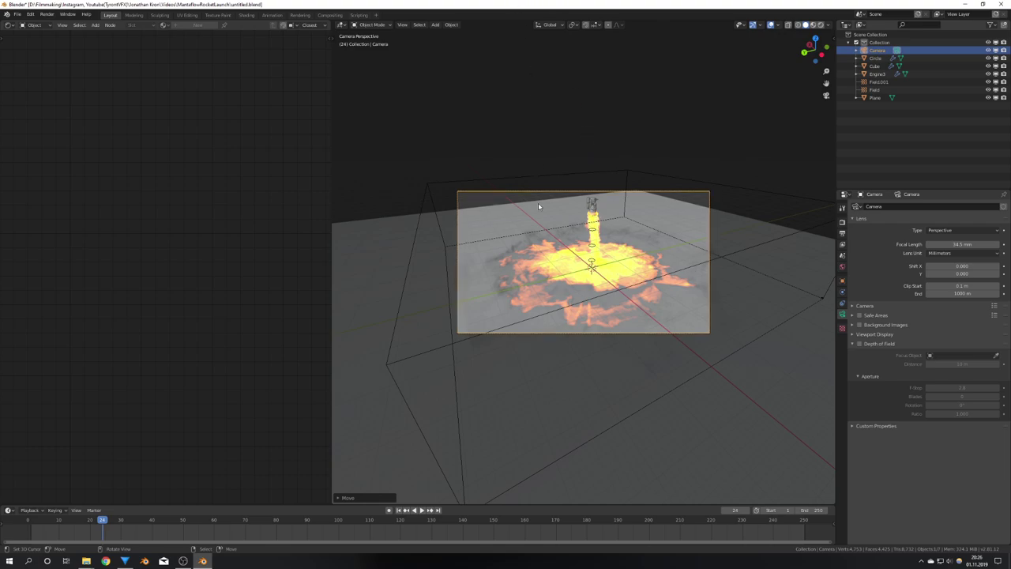
pyautogui.click(842, 222)
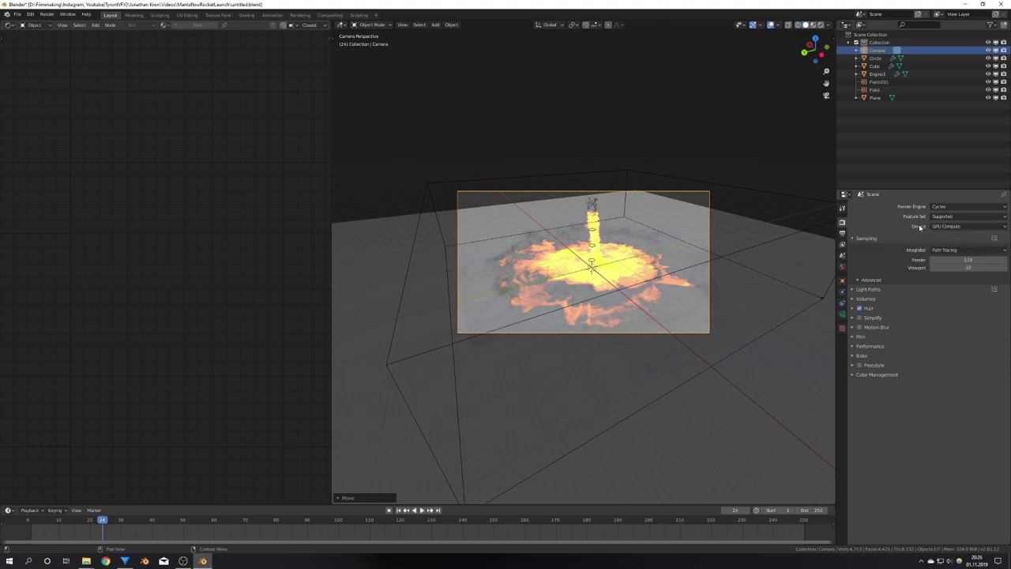
# Set the Cycles render tiles to 256 × 256 and keep GPU Compute as the render device.
pyautogui.click(944, 226)
pyautogui.click(871, 346)
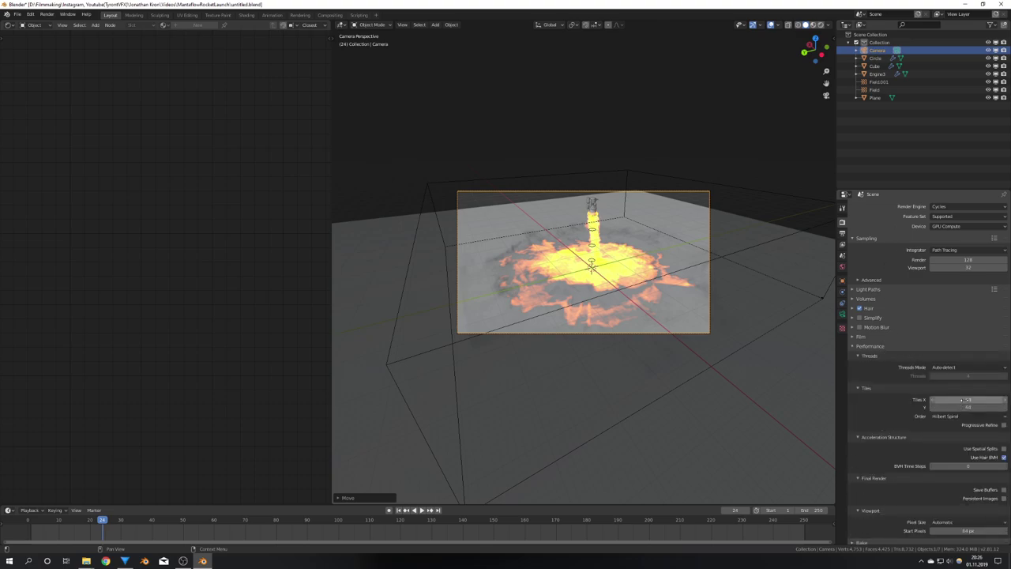
pyautogui.click(964, 400)
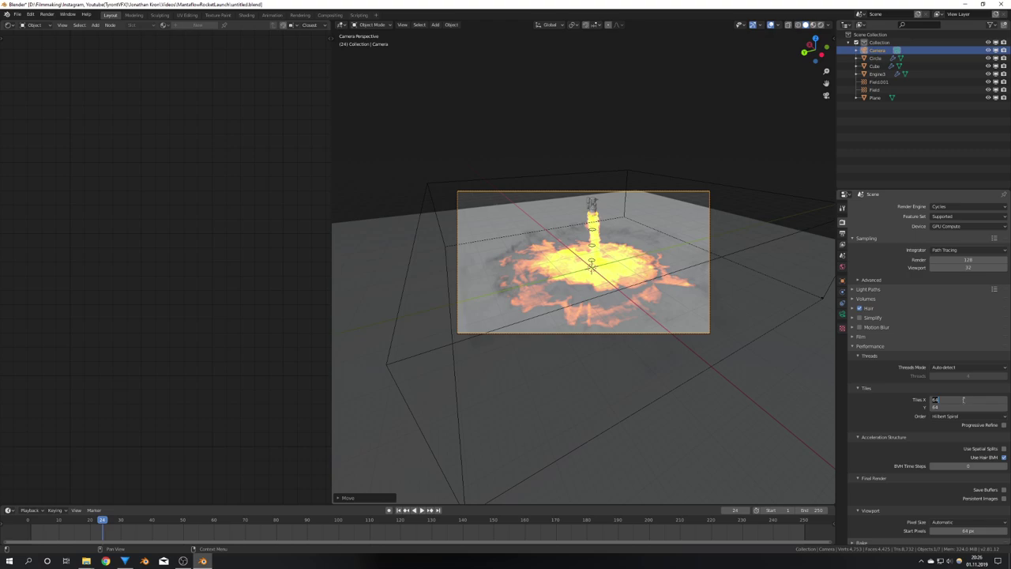
pyautogui.write('256')
pyautogui.press('Return')
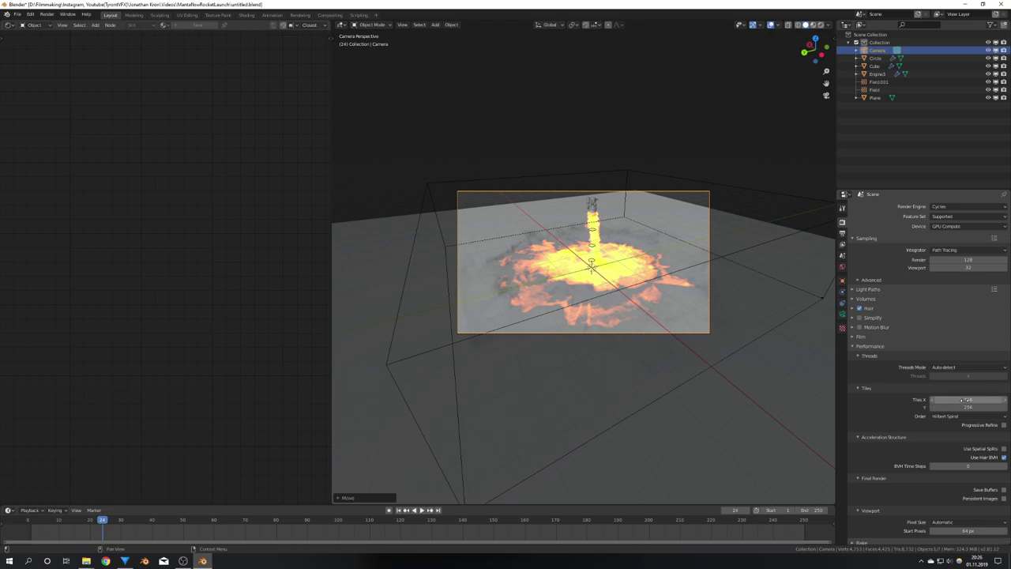
pyautogui.click(959, 226)
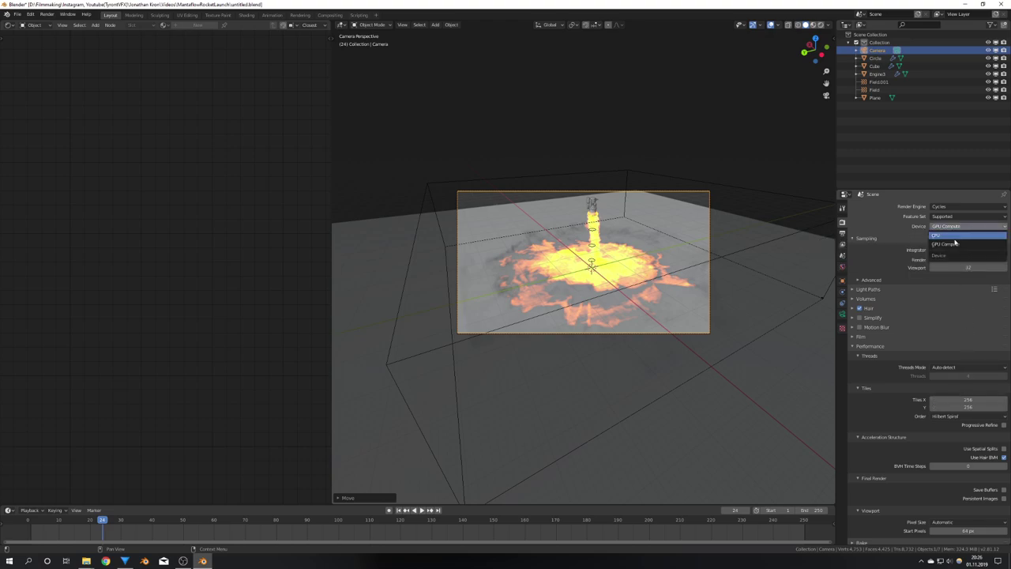